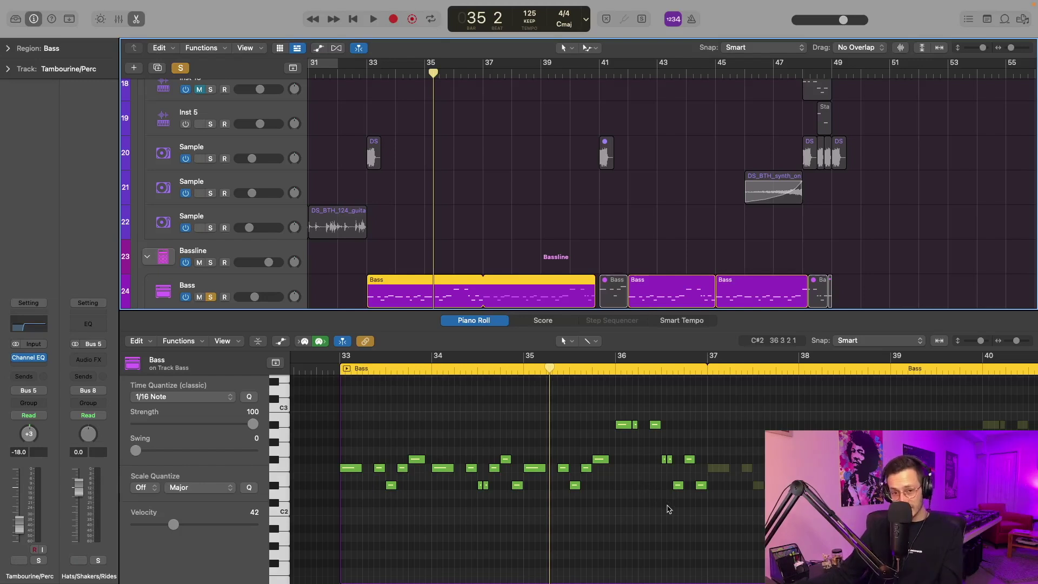
# Play the Bass region's notes from bar 36 in the Piano Roll, stopping around bar 37
pyautogui.hscroll(3, 669, 508)
pyautogui.click(597, 370)
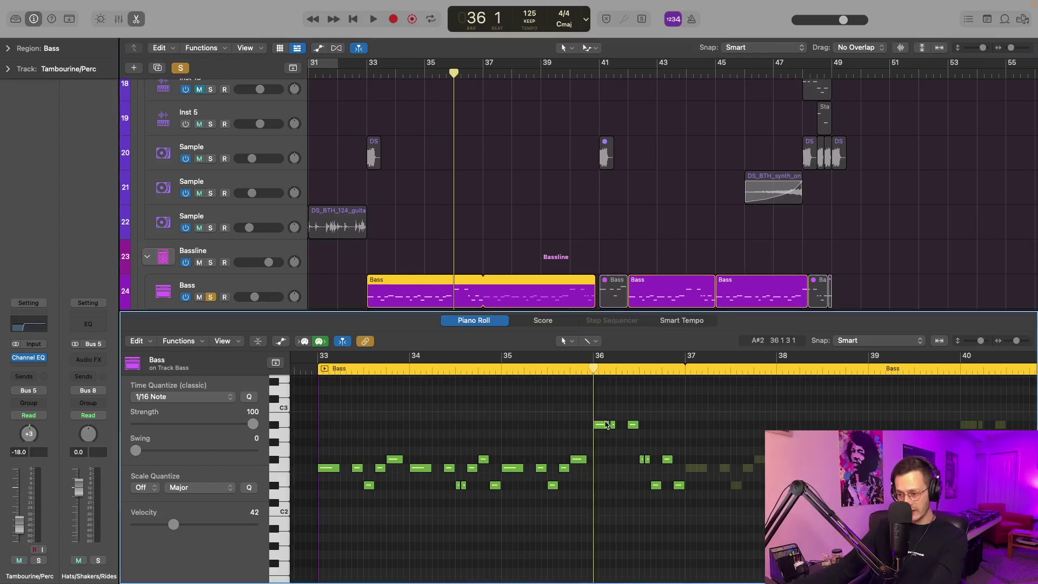
pyautogui.click(602, 424)
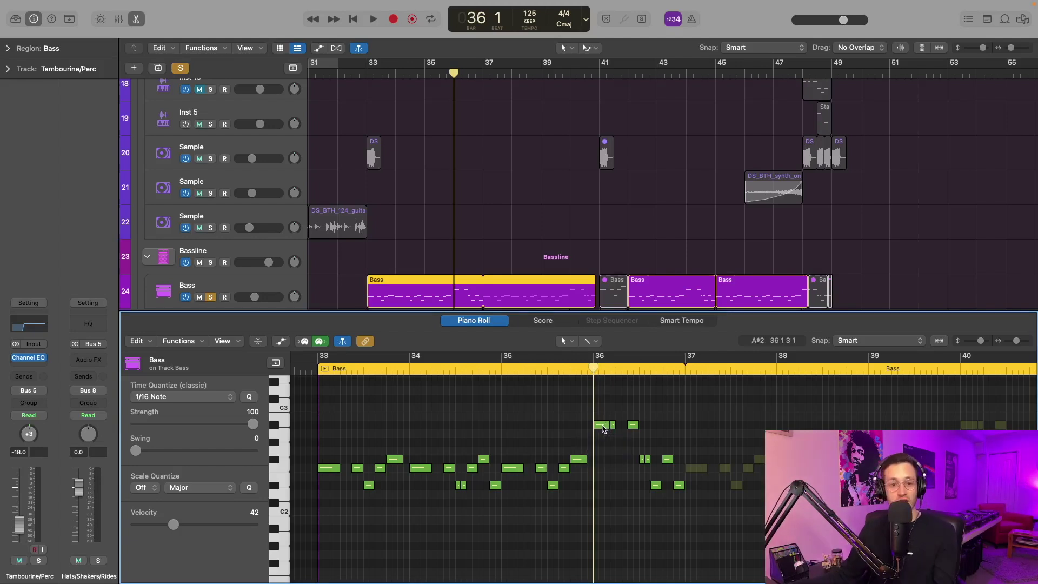
pyautogui.press('space')
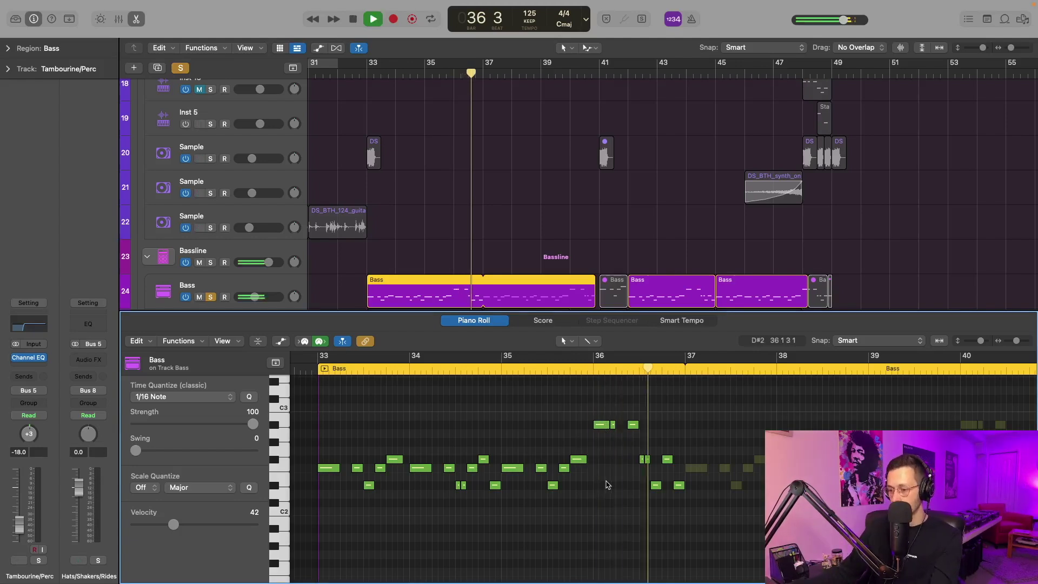
pyautogui.press('space')
# Open the Bass track's Sylenth1 synth, view its filter automation in the arrangement, and play it from bar 35
pyautogui.click(237, 292)
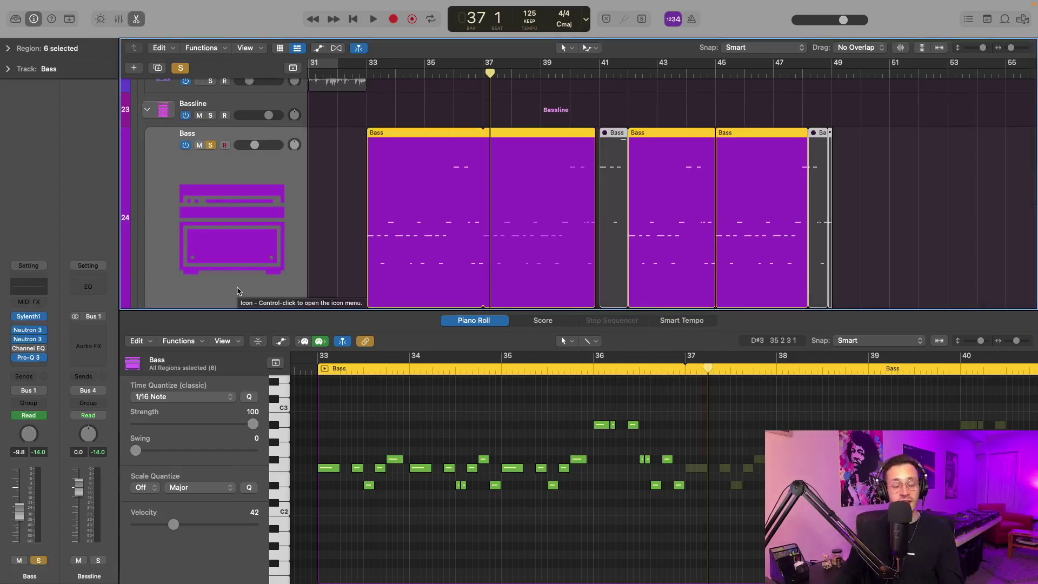
pyautogui.click(31, 316)
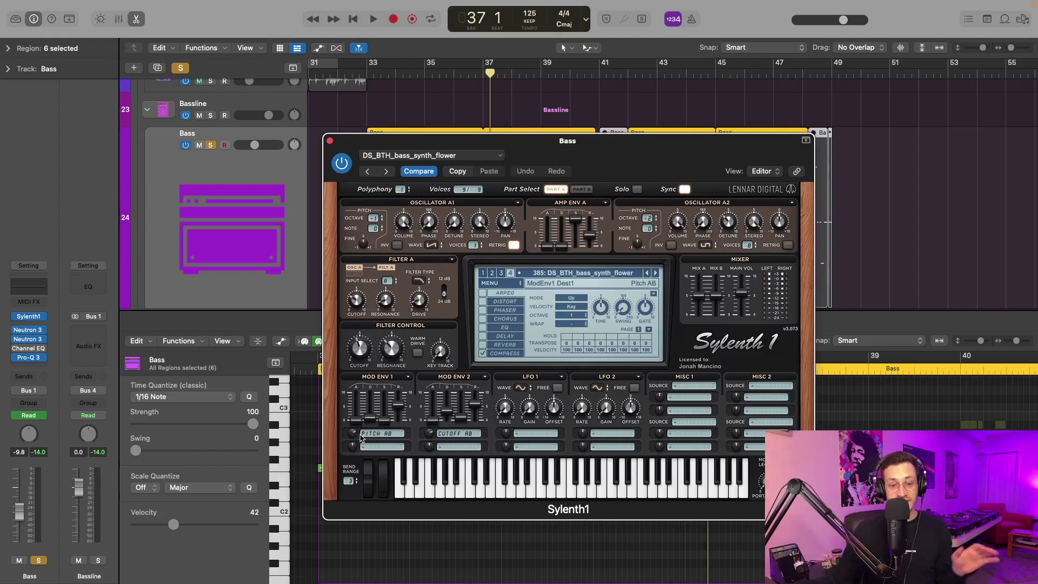
pyautogui.click(505, 353)
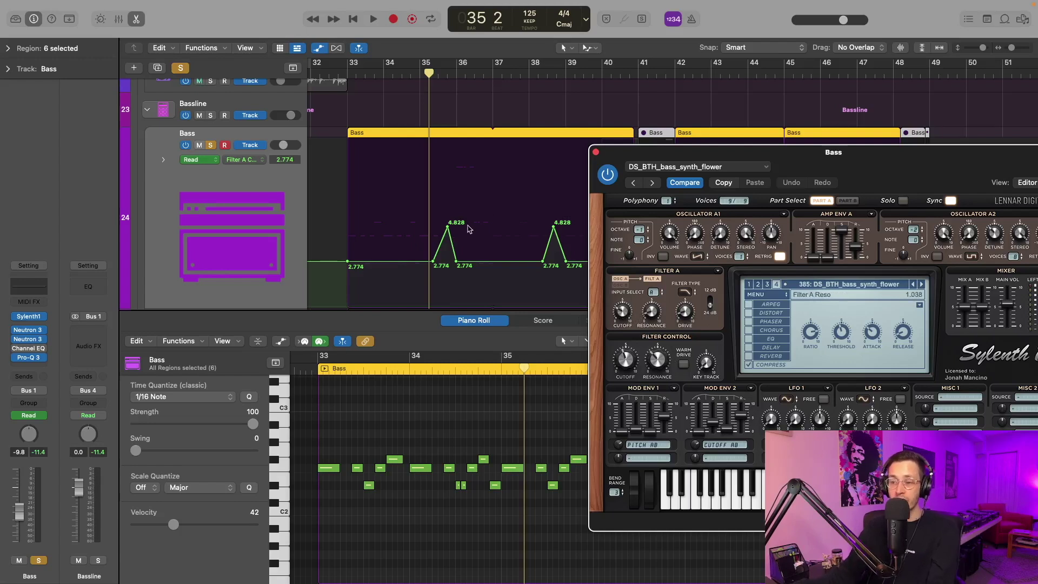
pyautogui.press('super+Left')
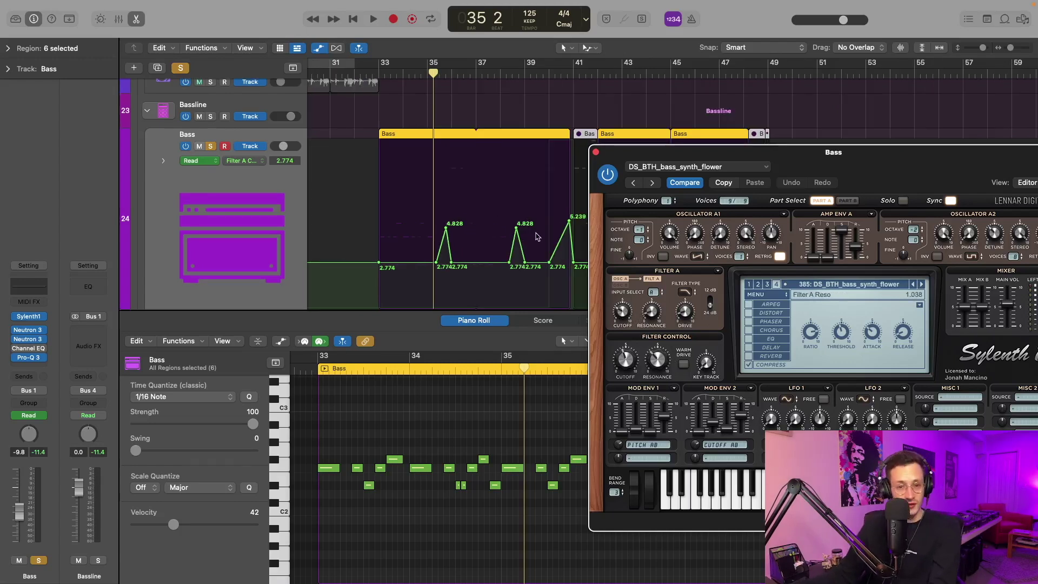
pyautogui.press('space')
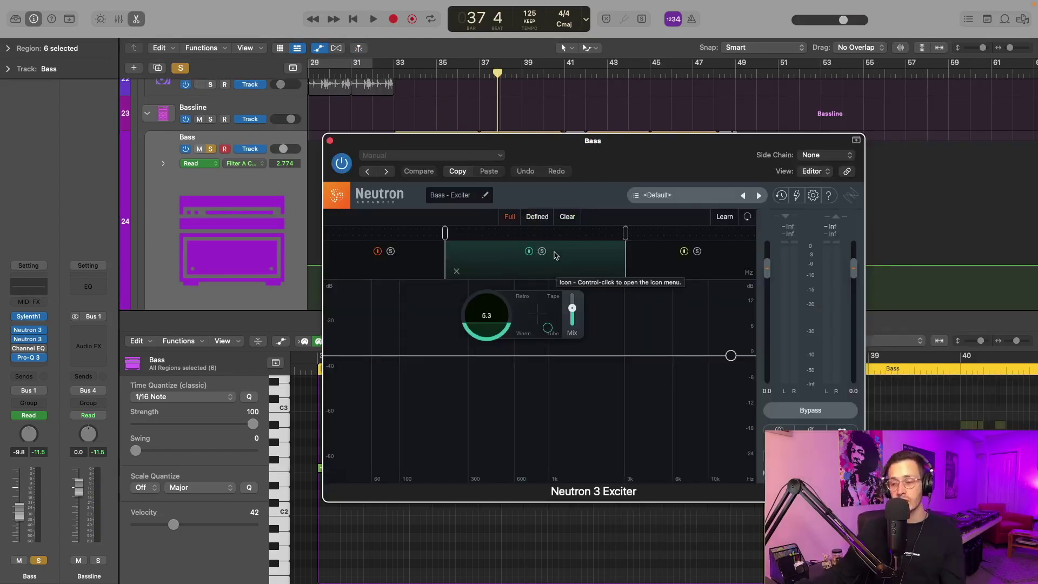
# Inspect the bands of the Bass track's Neutron 3 Exciter and compare playback with the plug-in bypassed and enabled
pyautogui.click(694, 275)
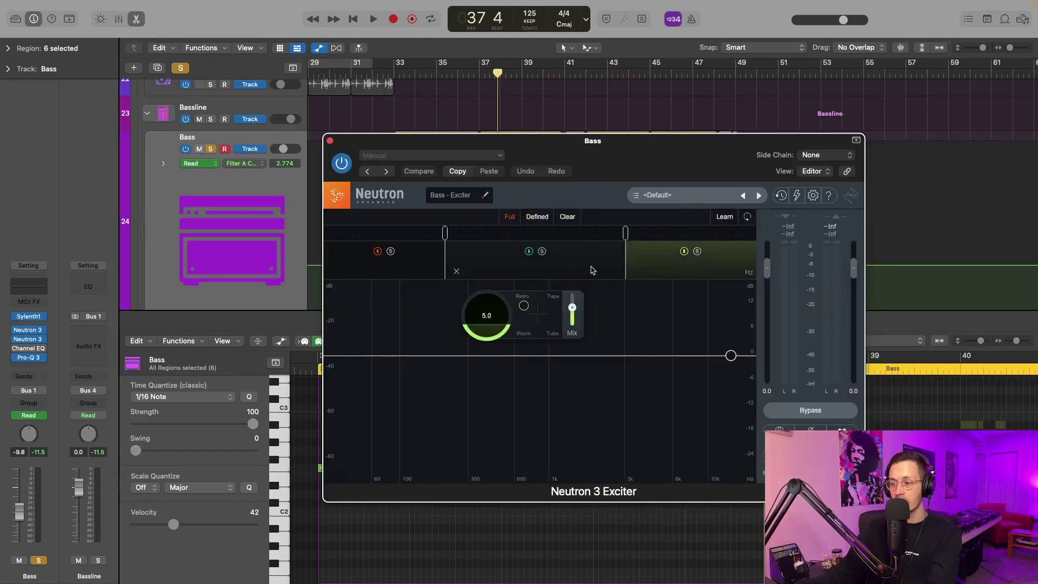
pyautogui.click(593, 270)
pyautogui.click(404, 269)
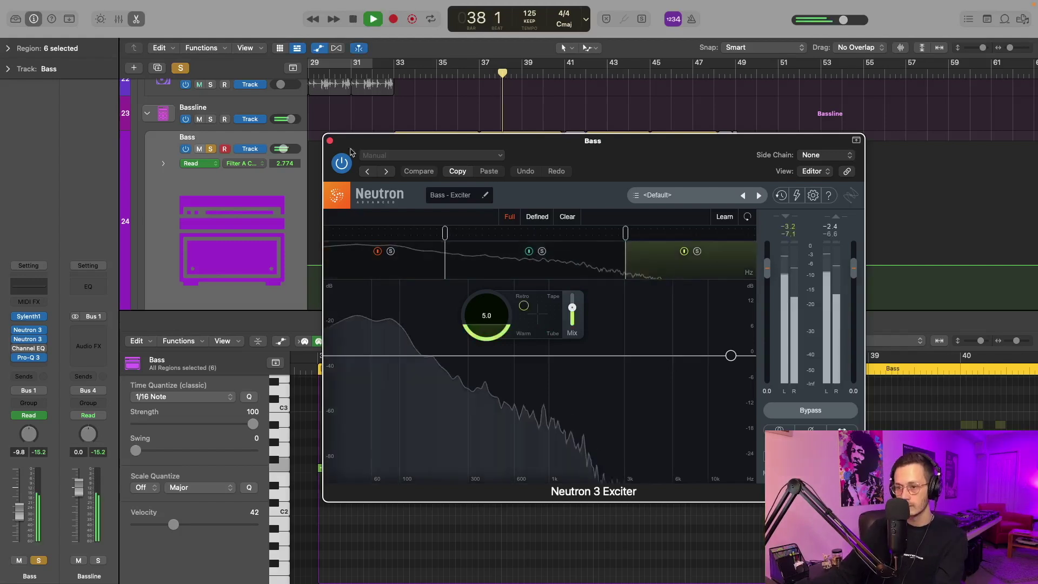
pyautogui.click(342, 163)
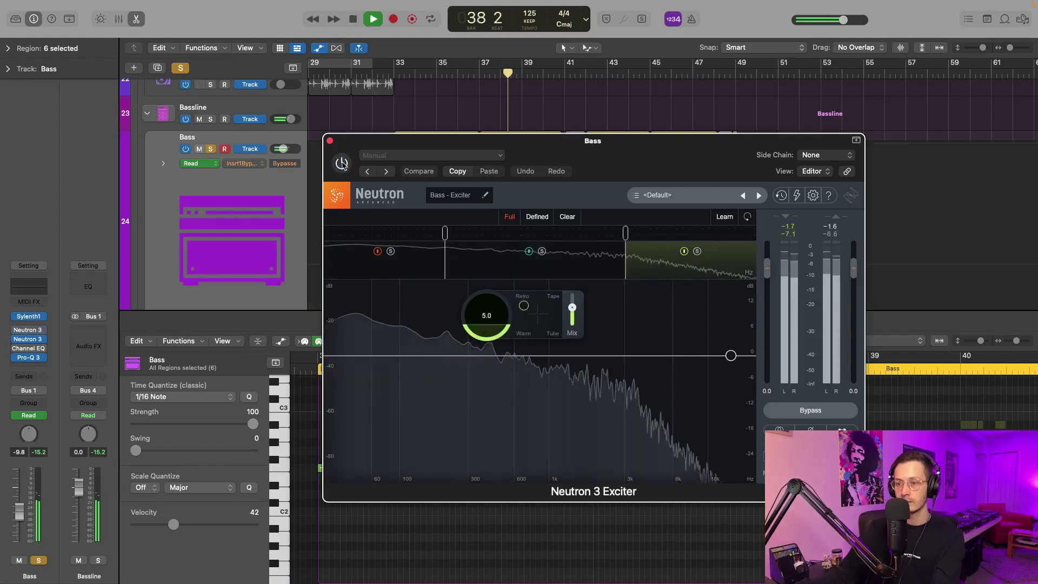
pyautogui.click(342, 163)
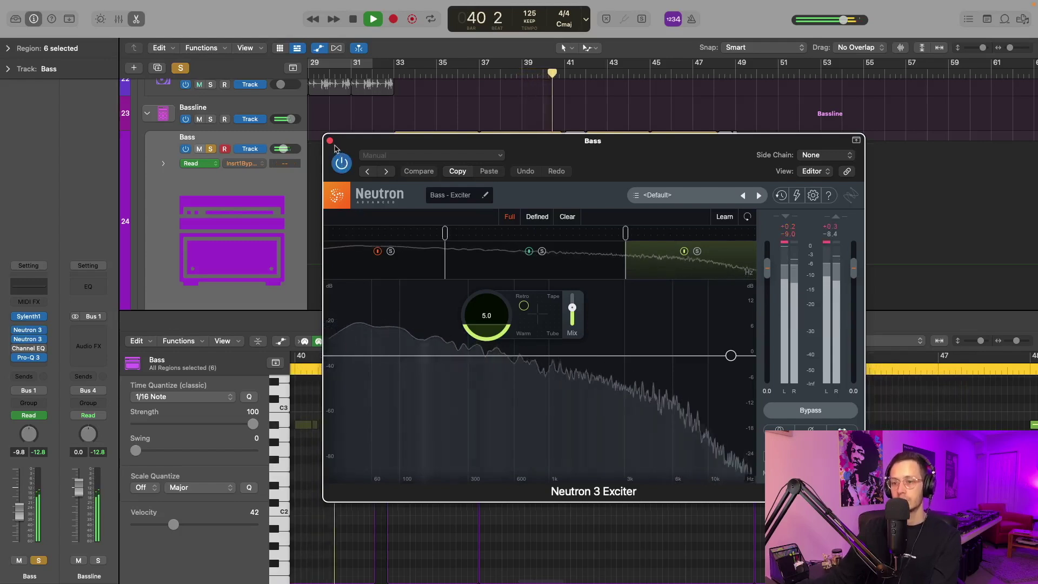
pyautogui.press('space')
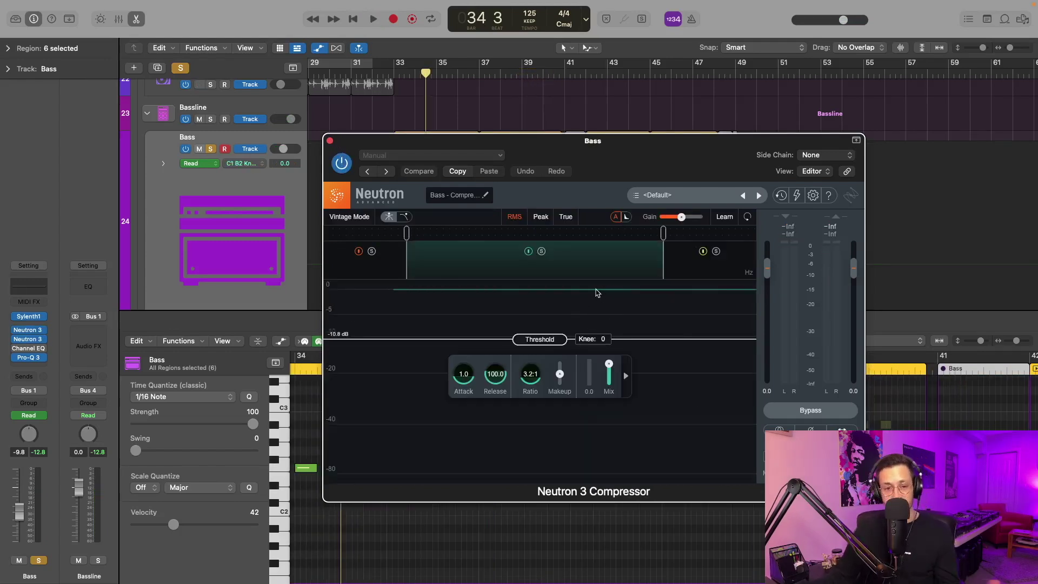
# Review the Bass track's Neutron 3 Compressor and Pro-Q 3 low cut, playing from bar 34 beat 4
pyautogui.press('space')
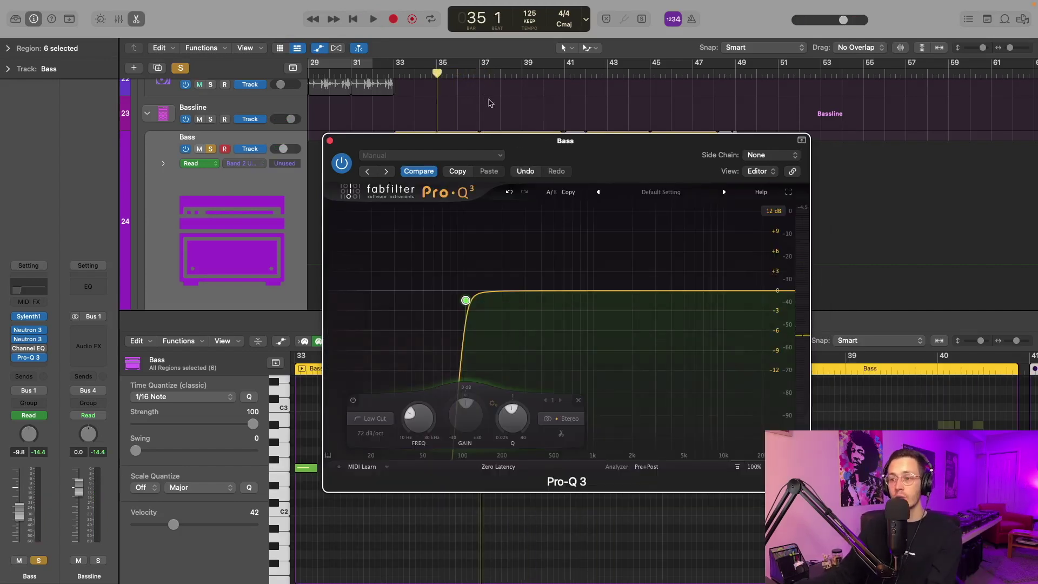
pyautogui.moveTo(437, 73); pyautogui.dragTo(431, 73)
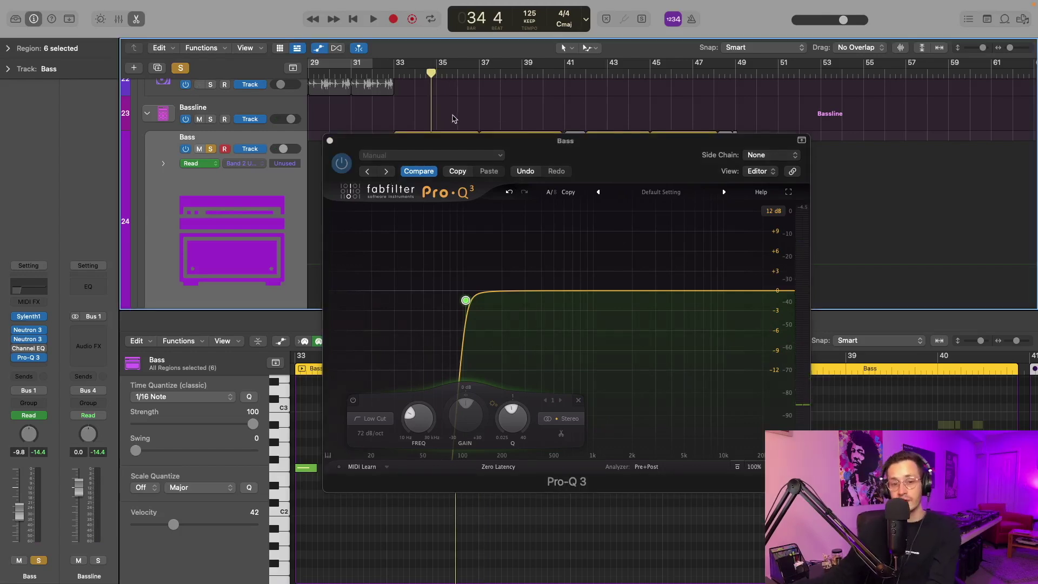
pyautogui.press('space')
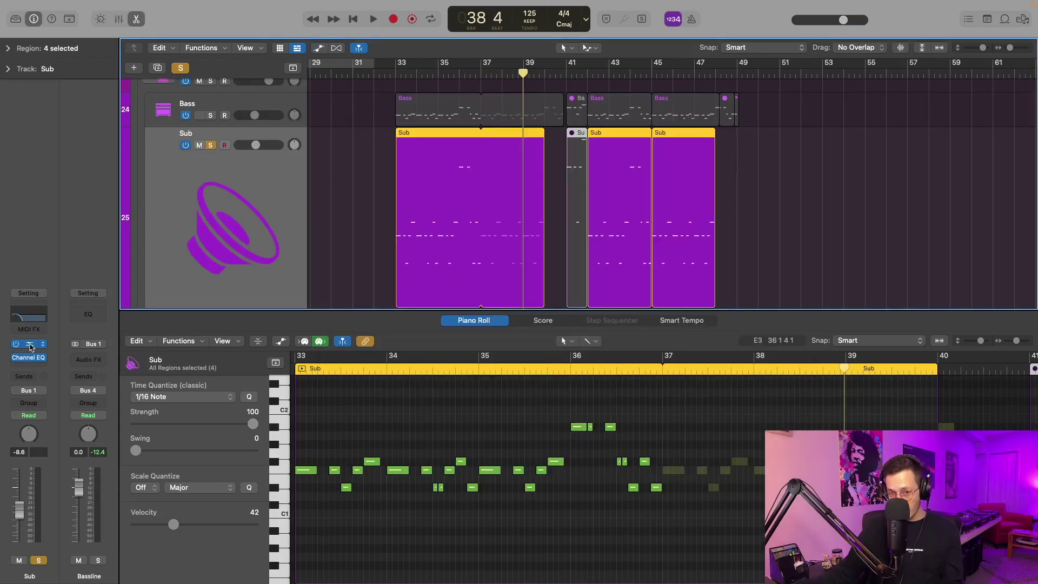
# View the Sub track's Serum instrument, close it, and open the track's Channel EQ
pyautogui.click(29, 345)
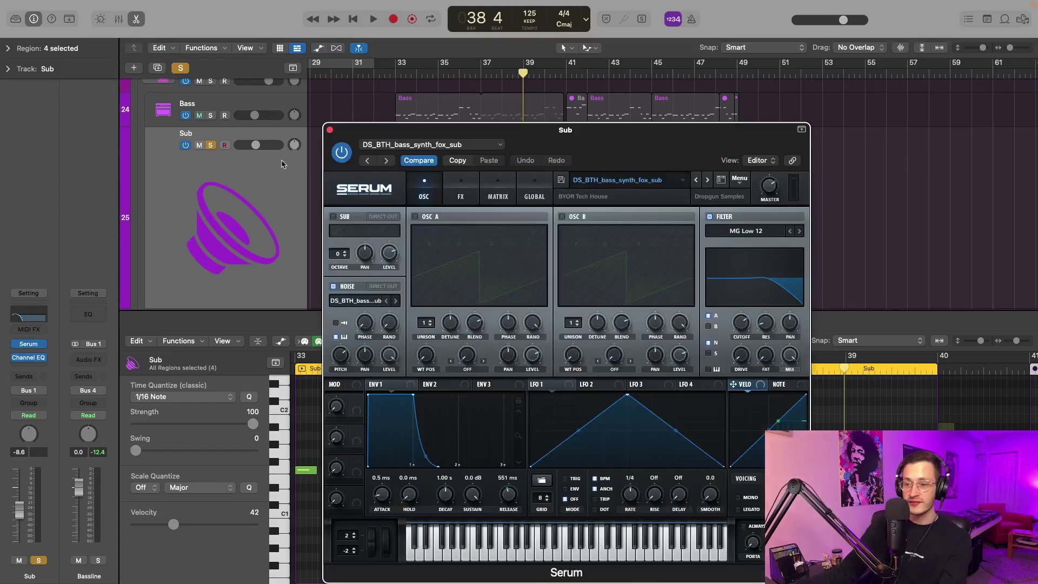
pyautogui.click(330, 130)
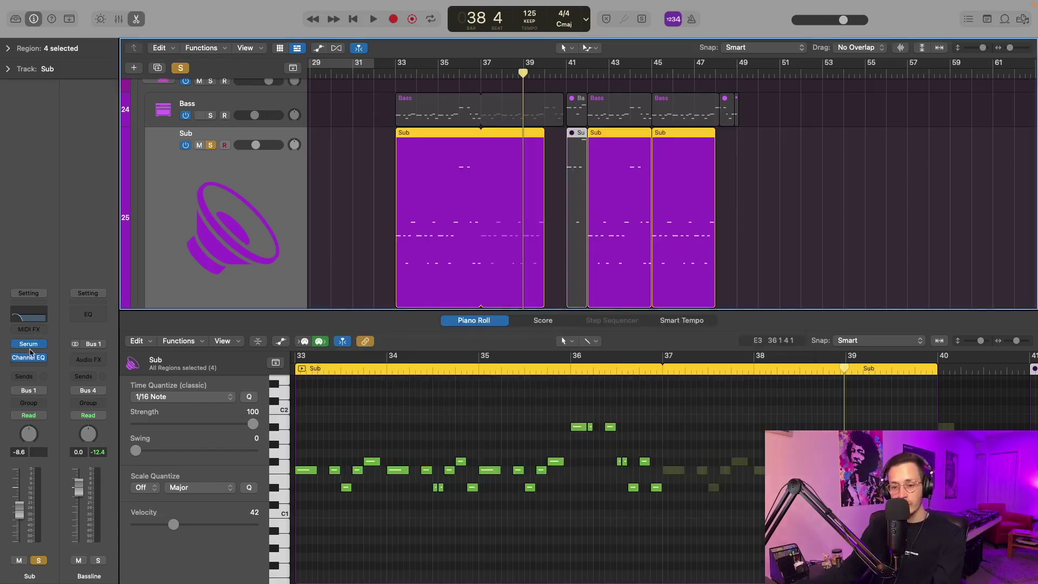
pyautogui.click(30, 359)
# Solo the Bass track together with the Sub, play both from bar 33, and close the Sub's Channel EQ
pyautogui.click(407, 75)
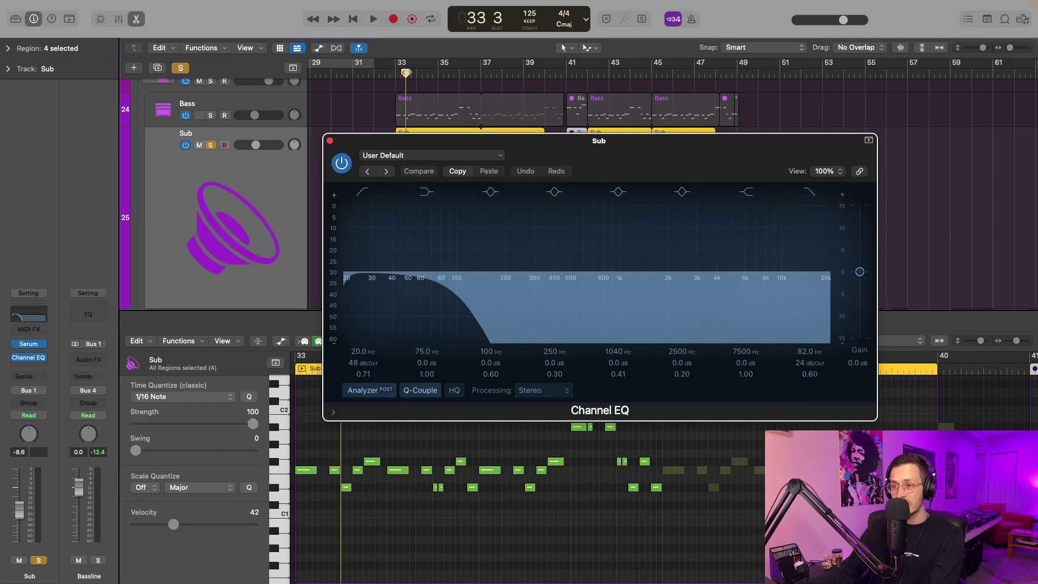
pyautogui.moveTo(541, 140); pyautogui.dragTo(575, 189)
pyautogui.click(211, 116)
pyautogui.press('space')
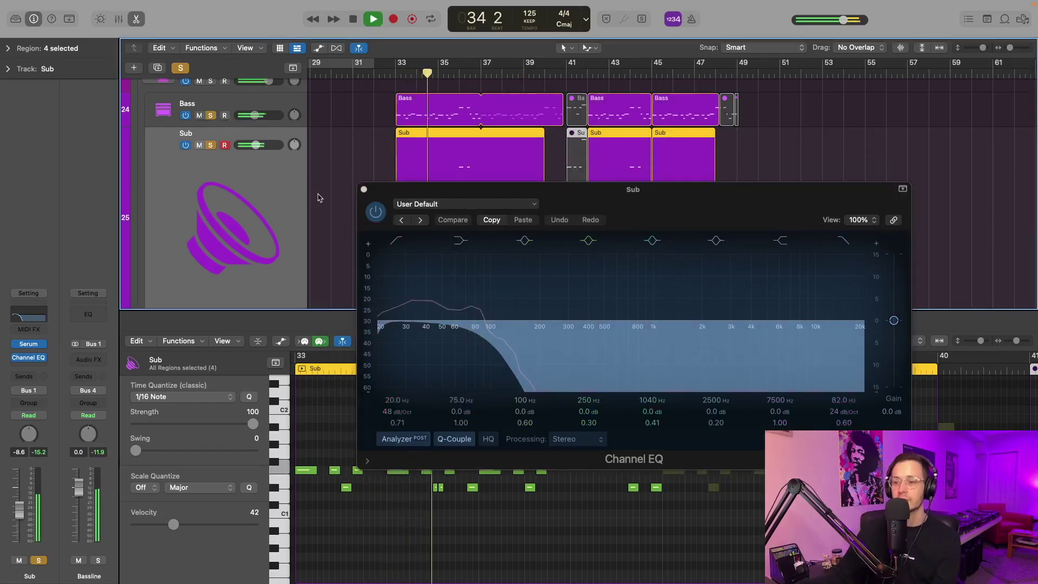
pyautogui.click(364, 190)
pyautogui.scroll(-3, 501, 250)
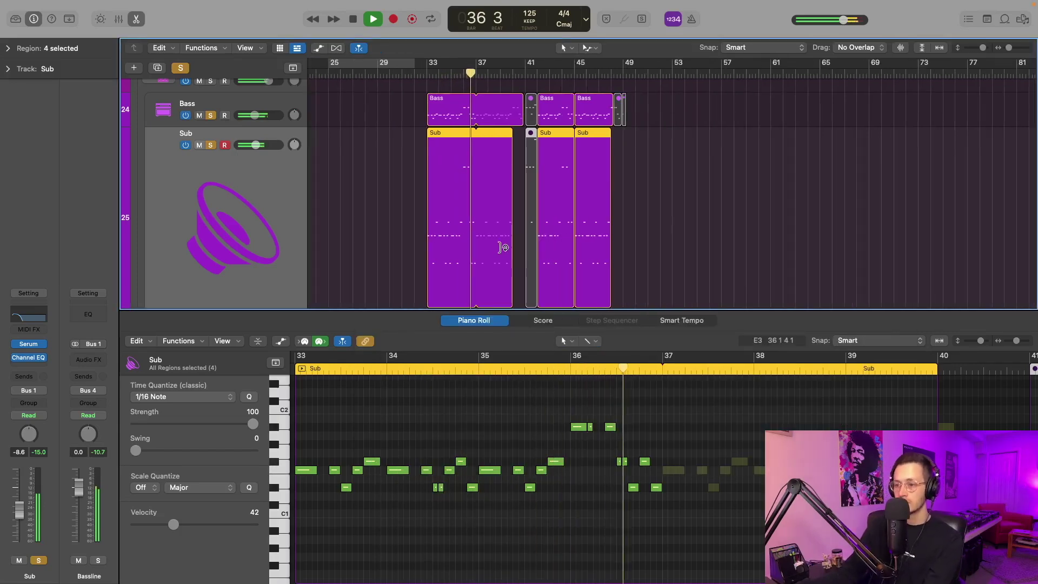
# Solo the Bass track holding the short fill before bar 33 and place the playhead at bar 32 beat 4
pyautogui.scroll(3, 502, 247)
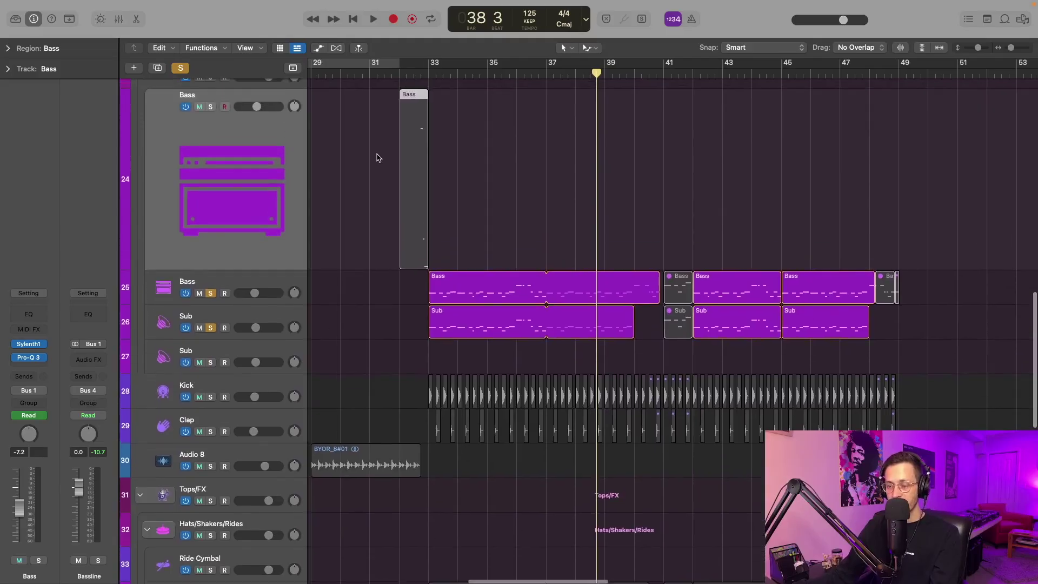
pyautogui.scroll(3, 378, 157)
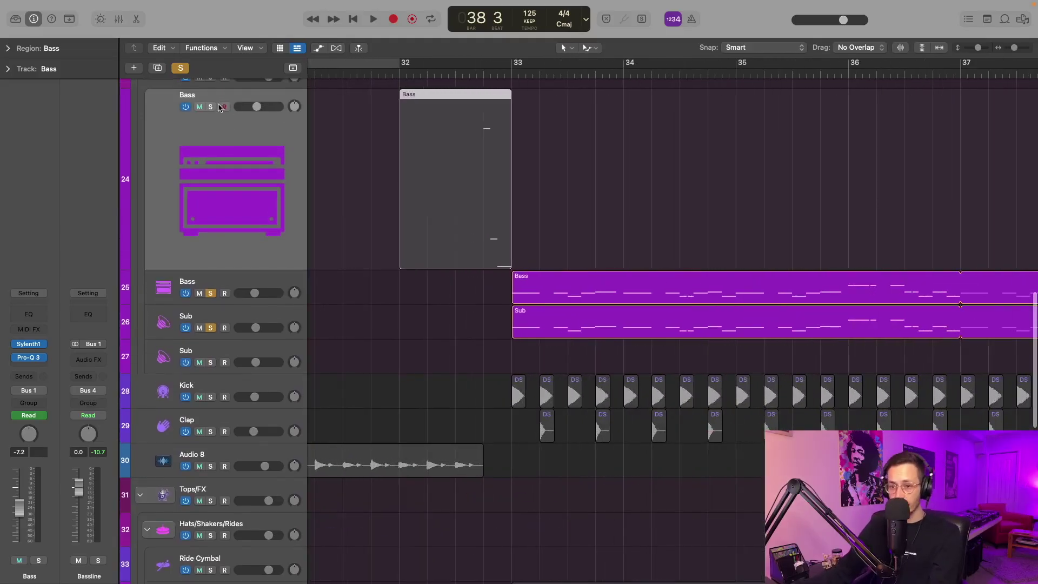
pyautogui.press('super+Right')
pyautogui.press('super+Right')
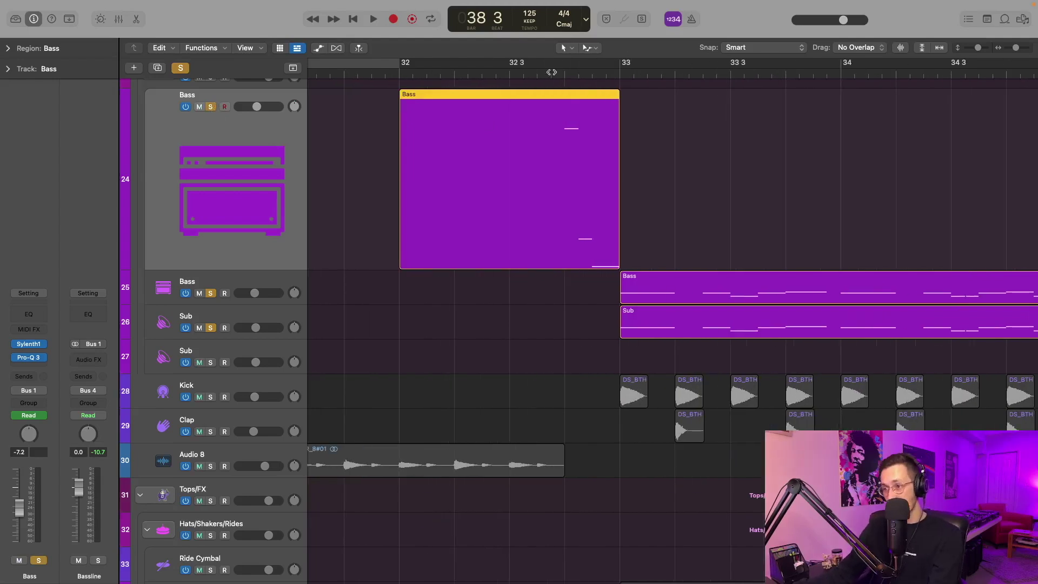
pyautogui.click(564, 73)
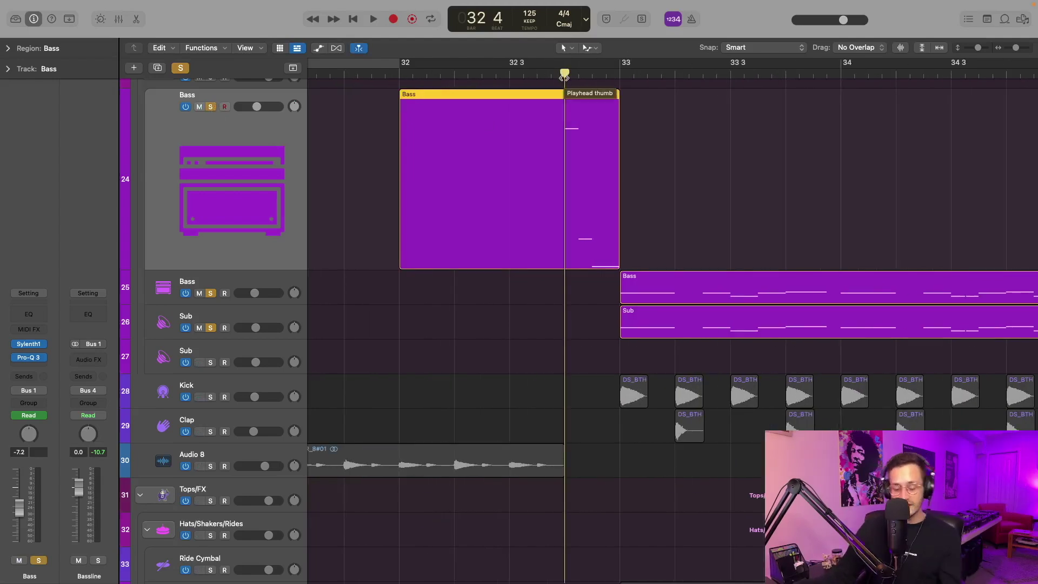
# Show the bass fill's Sylenth1 AmpEnv A Attack automation and play the fill from bar 32 beat 4
pyautogui.press('a')
pyautogui.scroll(2, 564, 76)
pyautogui.click(251, 116)
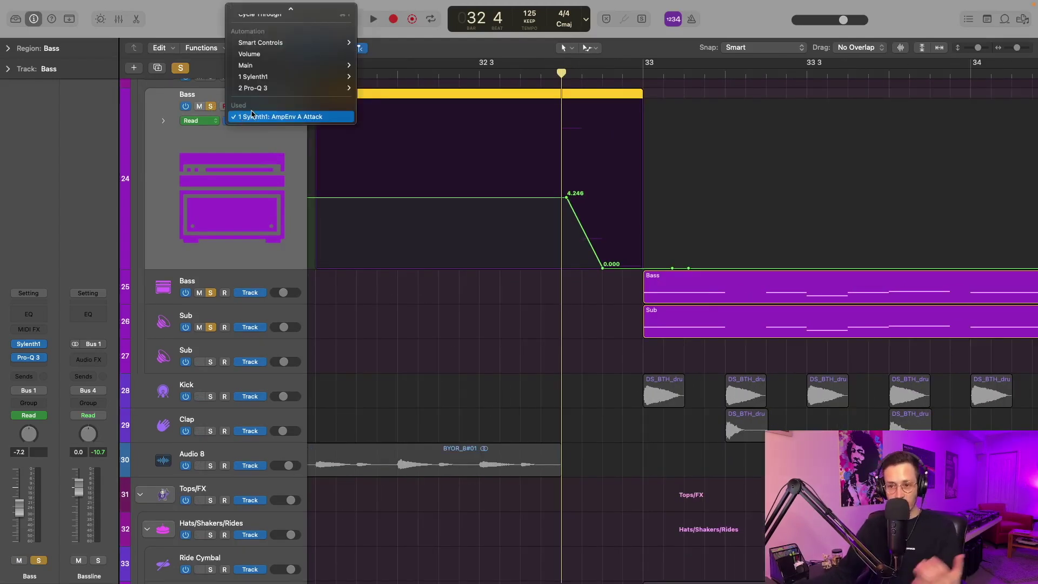
pyautogui.click(417, 174)
pyautogui.scroll(3, 419, 176)
pyautogui.press('space')
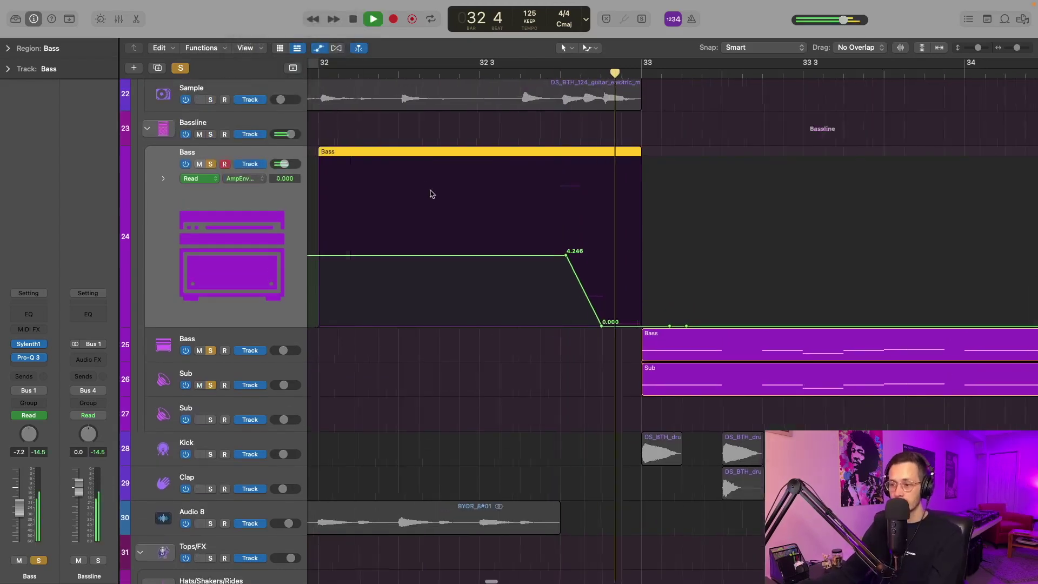
pyautogui.press('super+Left')
pyautogui.press('super+Left')
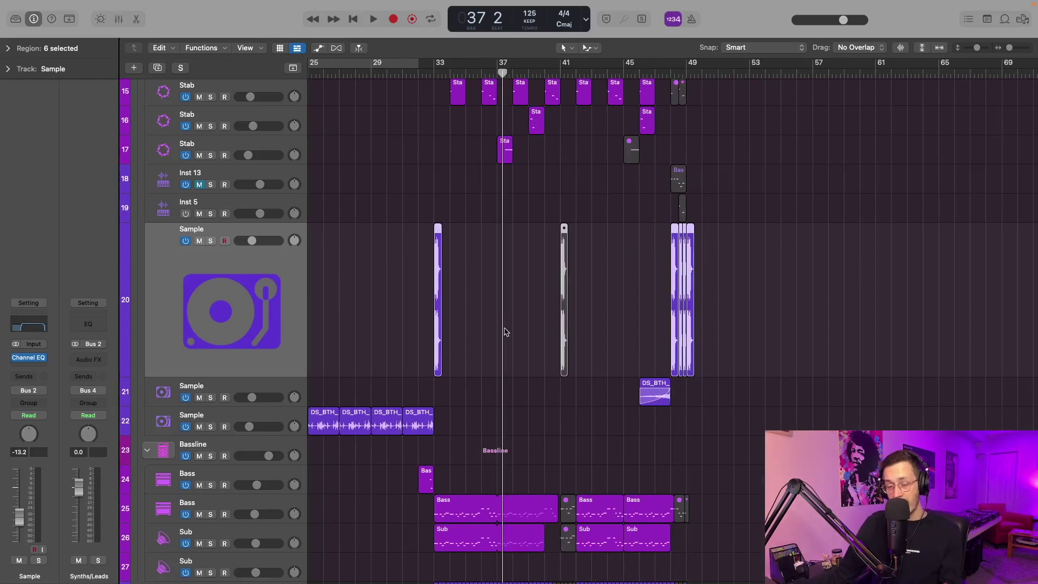
# Select the stab sample region at bar 33 on the Sample track and look over the track's regions up to bar 49
pyautogui.moveTo(468, 248); pyautogui.dragTo(369, 261)
pyautogui.scroll(4, 821, 265)
pyautogui.scroll(3, 811, 276)
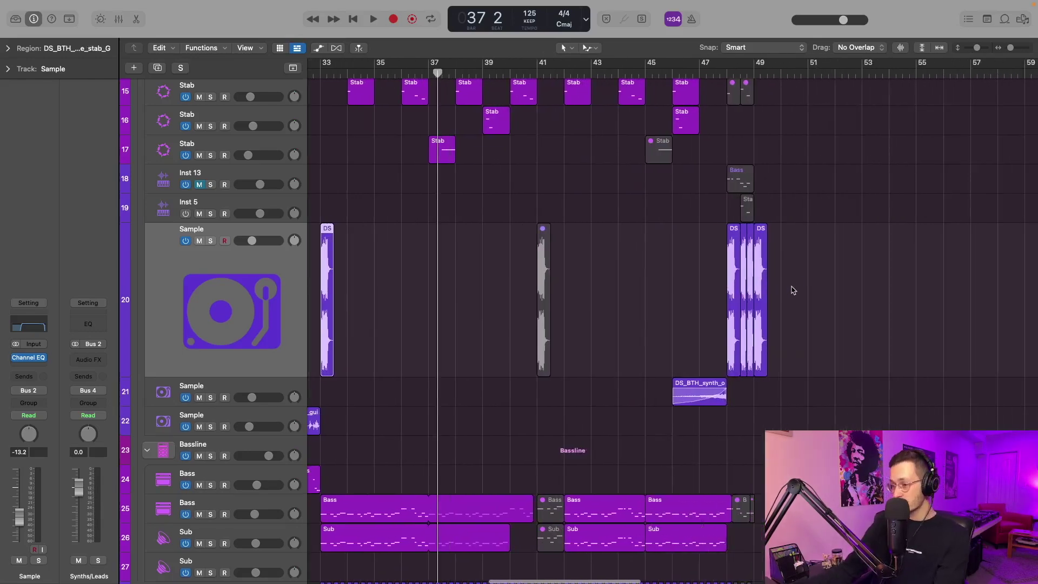
# Solo the Stab track directly below the Synth tracks and play its regions from bar 34
pyautogui.scroll(4, 802, 284)
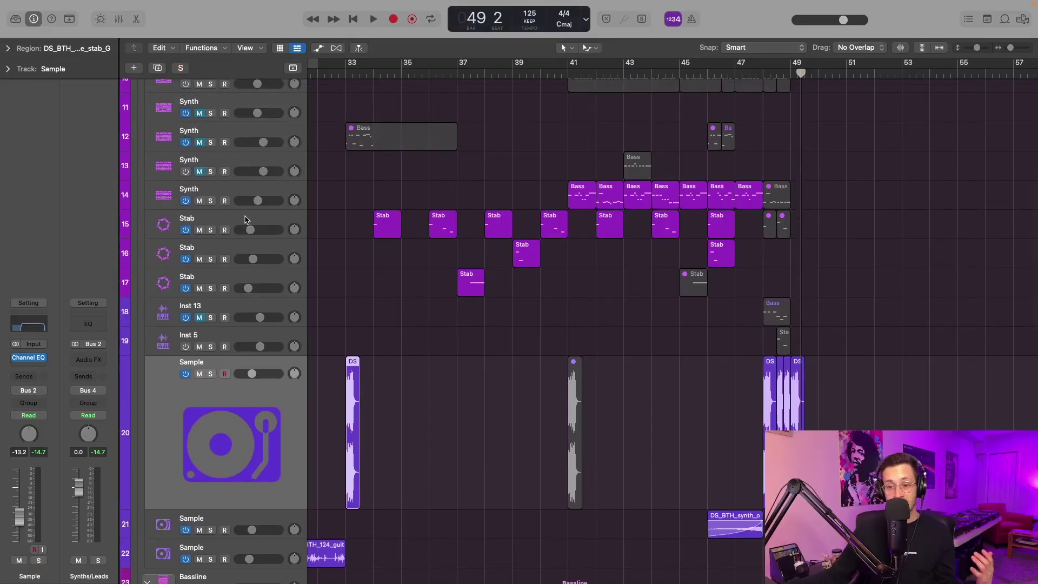
pyautogui.click(245, 219)
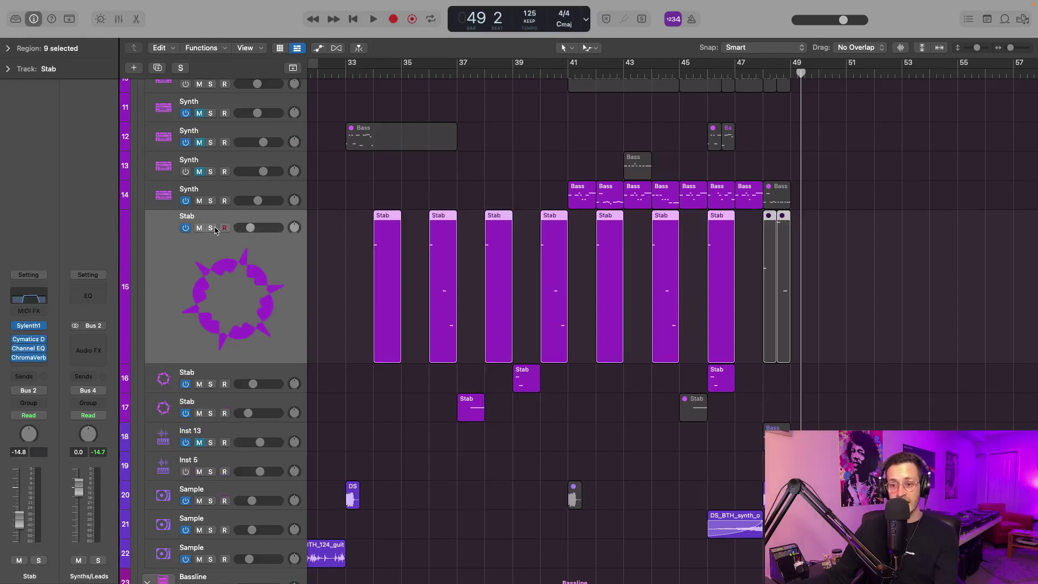
pyautogui.click(211, 229)
pyautogui.keyDown('ctrl'); pyautogui.keyDown('alt'); pyautogui.click(420, 119); pyautogui.keyUp('alt'); pyautogui.keyUp('ctrl')
pyautogui.click(378, 70)
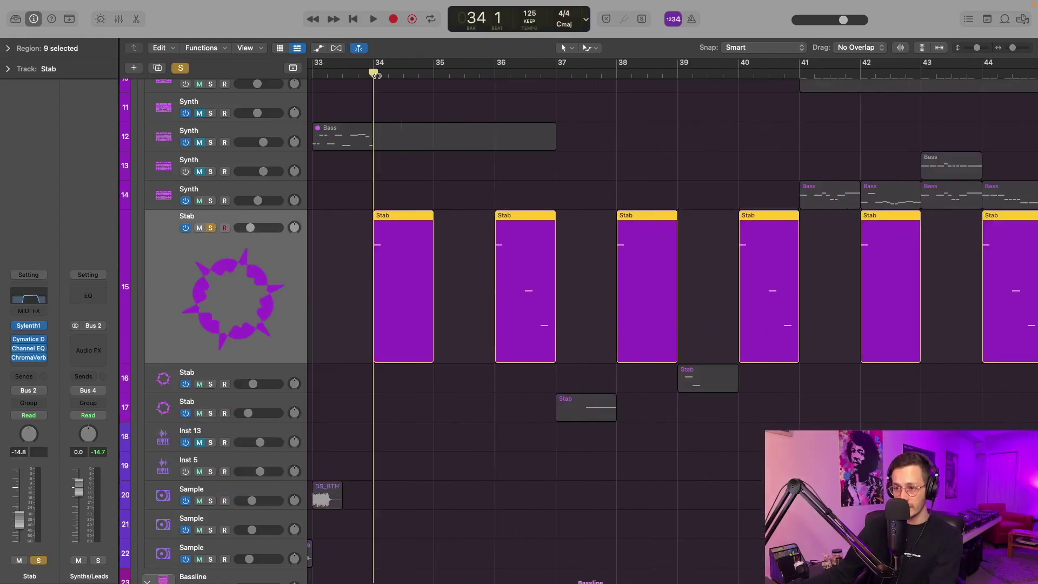
pyautogui.press('space')
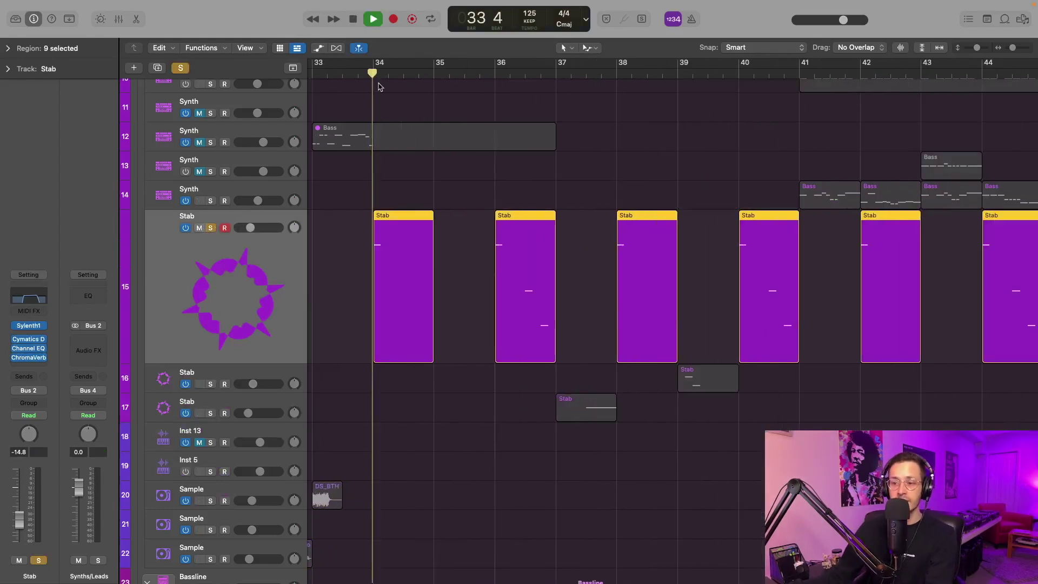
# Play the Stab track from bar 36 with Cymatics Diablo Lite bypassed and look at the track's Channel EQ
pyautogui.keyDown('ctrl'); pyautogui.keyDown('alt'); pyautogui.click(438, 101); pyautogui.keyUp('alt'); pyautogui.keyUp('ctrl')
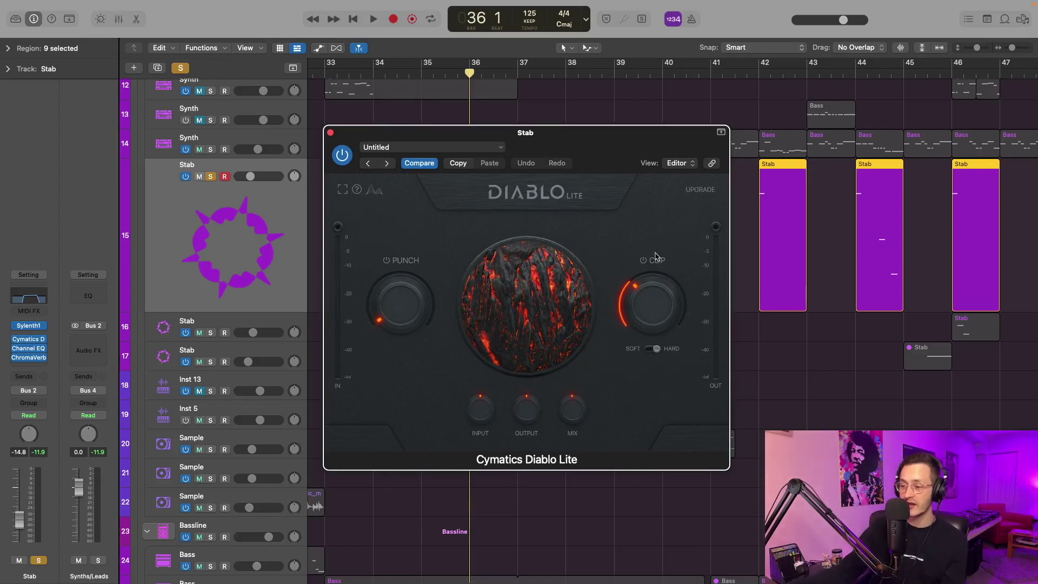
pyautogui.press('space')
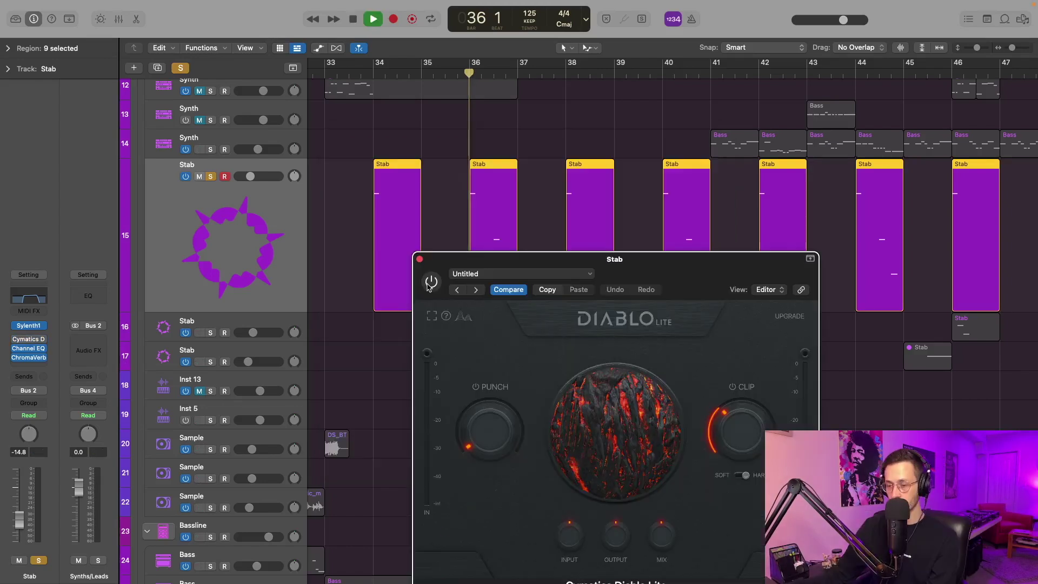
pyautogui.click(428, 284)
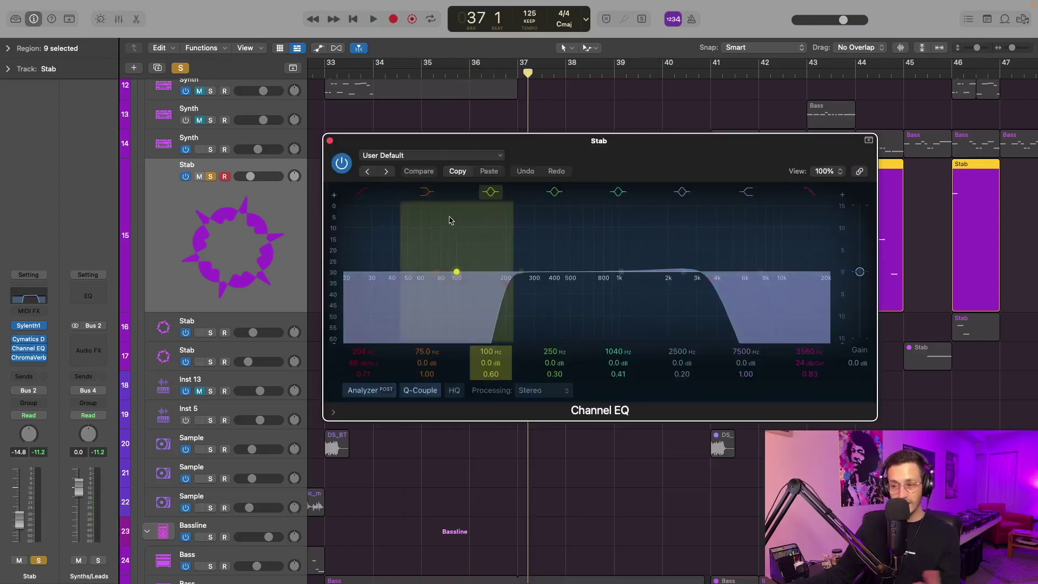
pyautogui.moveTo(554, 153); pyautogui.dragTo(539, 186)
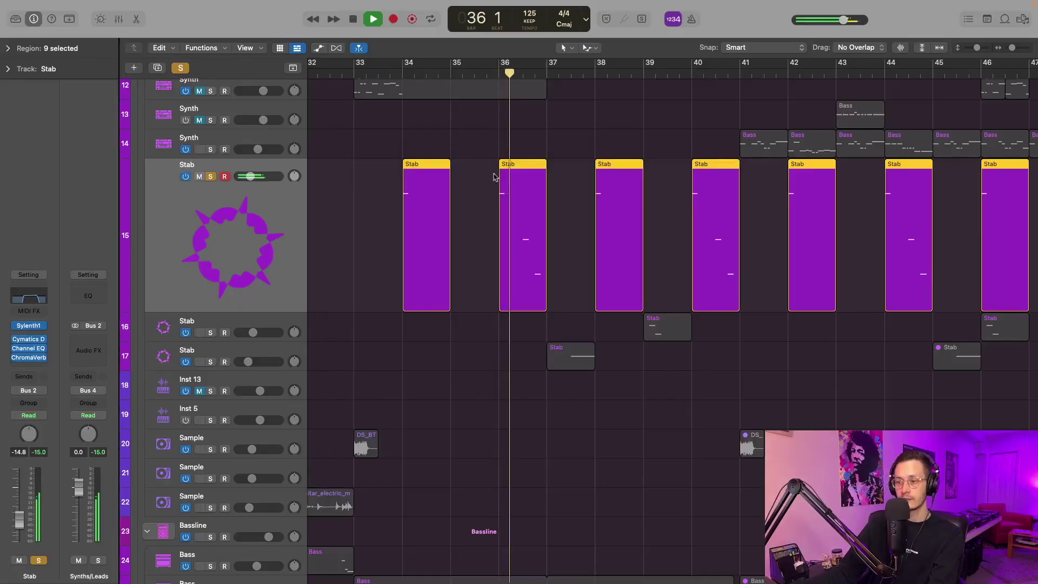
# Play the Stab regions from bar 36 soloed and with the full mix, stopping just after bar 41
pyautogui.scroll(-3, 501, 178)
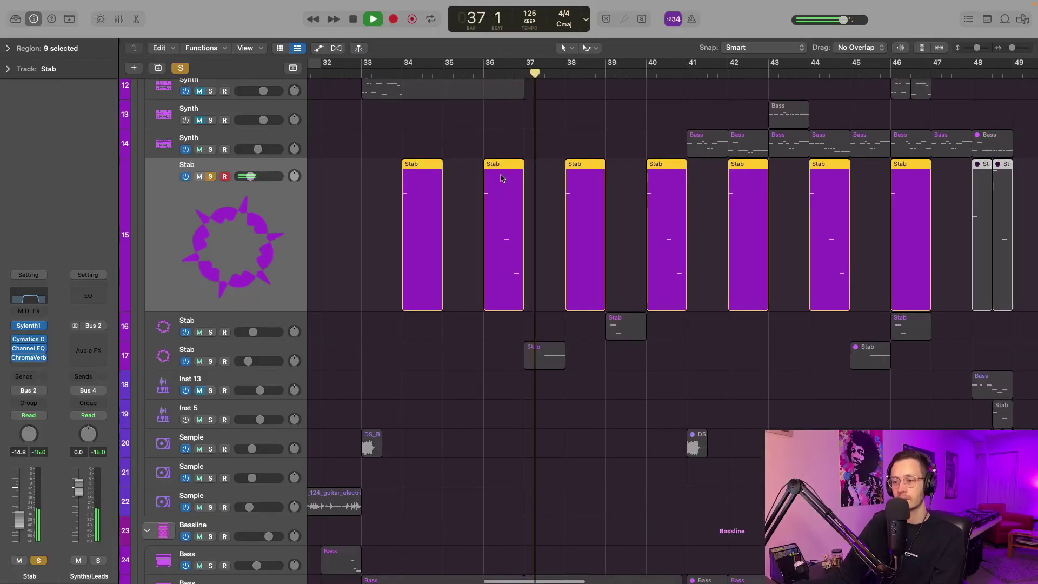
pyautogui.scroll(-2, 540, 175)
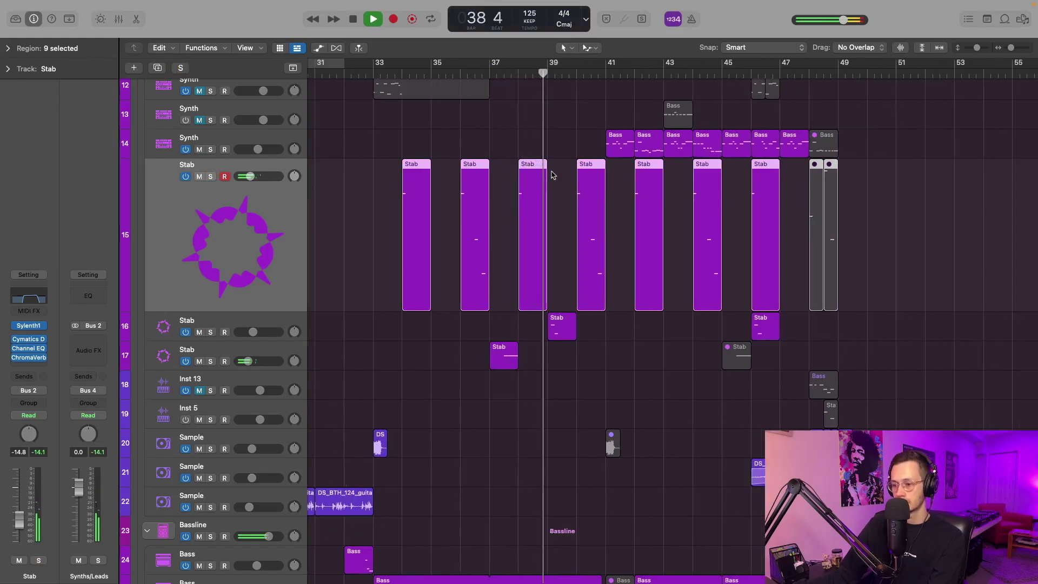
pyautogui.scroll(2, 551, 176)
pyautogui.scroll(-3, 550, 177)
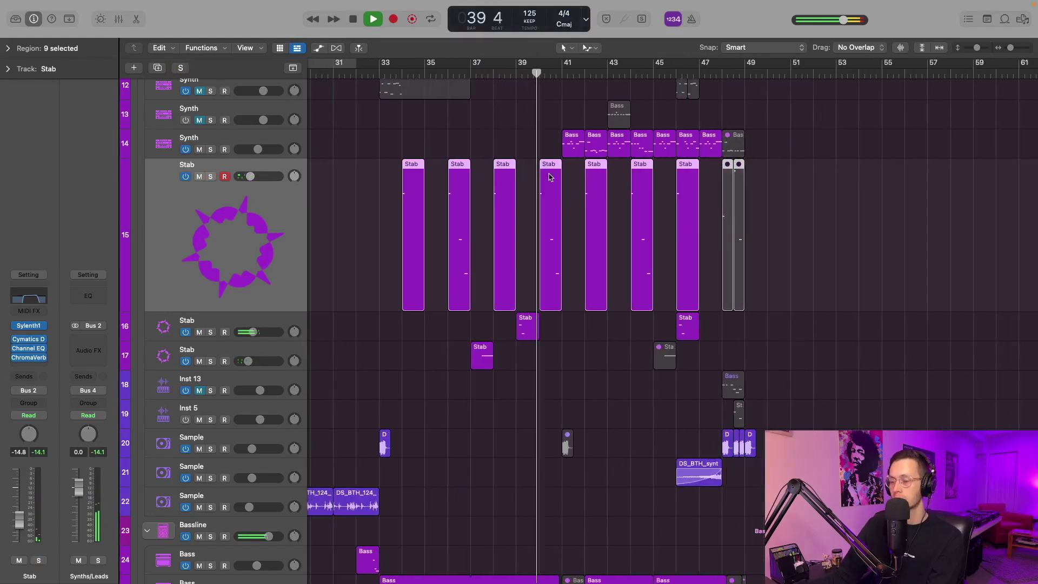
pyautogui.scroll(2, 551, 176)
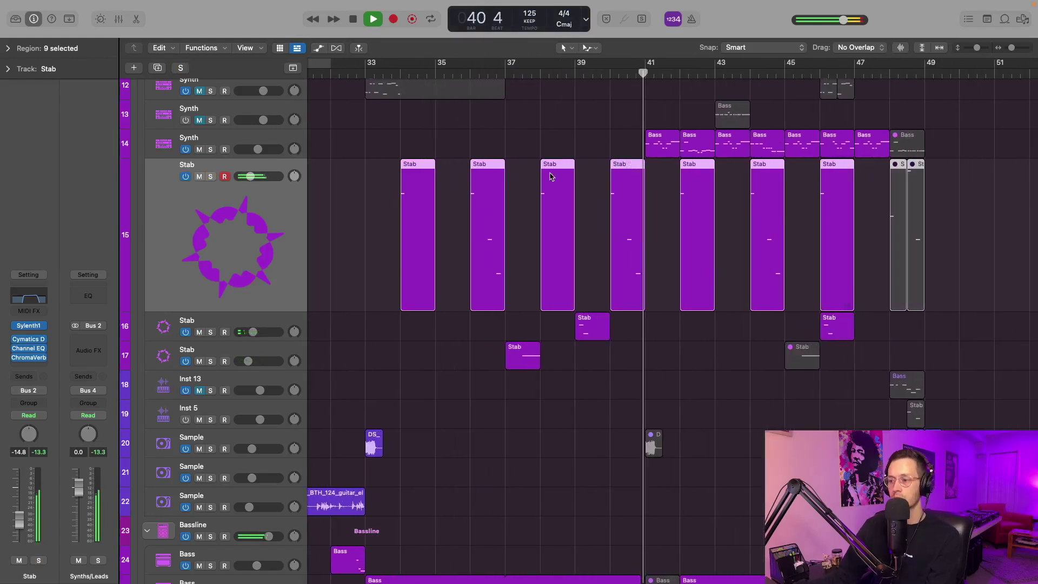
pyautogui.scroll(-3, 546, 183)
pyautogui.press('space')
# Solo the second and third Stab tracks and play their regions from the middle of bar 37
pyautogui.click(279, 352)
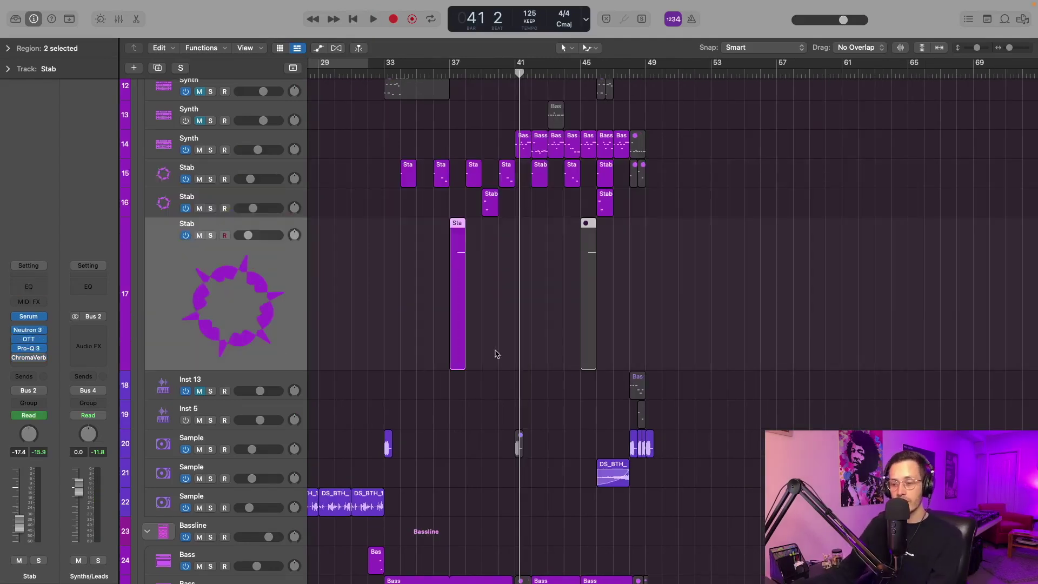
pyautogui.scroll(5, 496, 354)
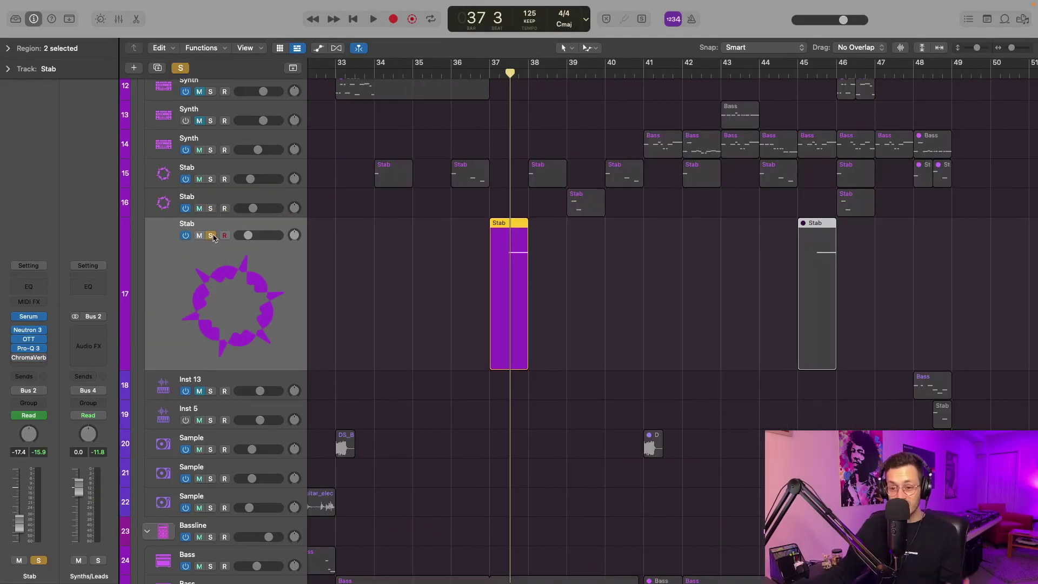
pyautogui.click(210, 208)
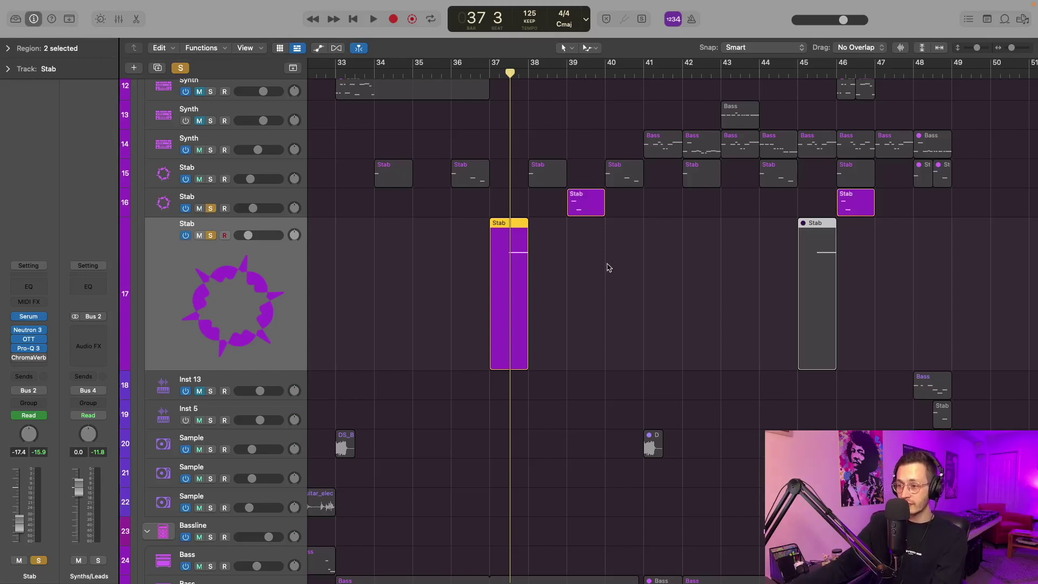
pyautogui.scroll(5, 568, 127)
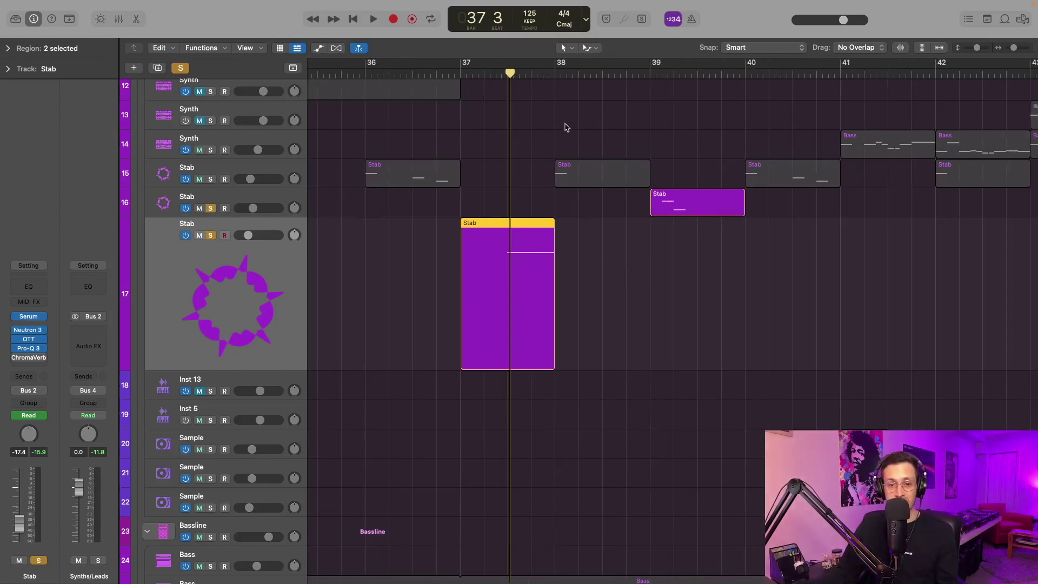
pyautogui.press('space')
pyautogui.scroll(-5, 609, 203)
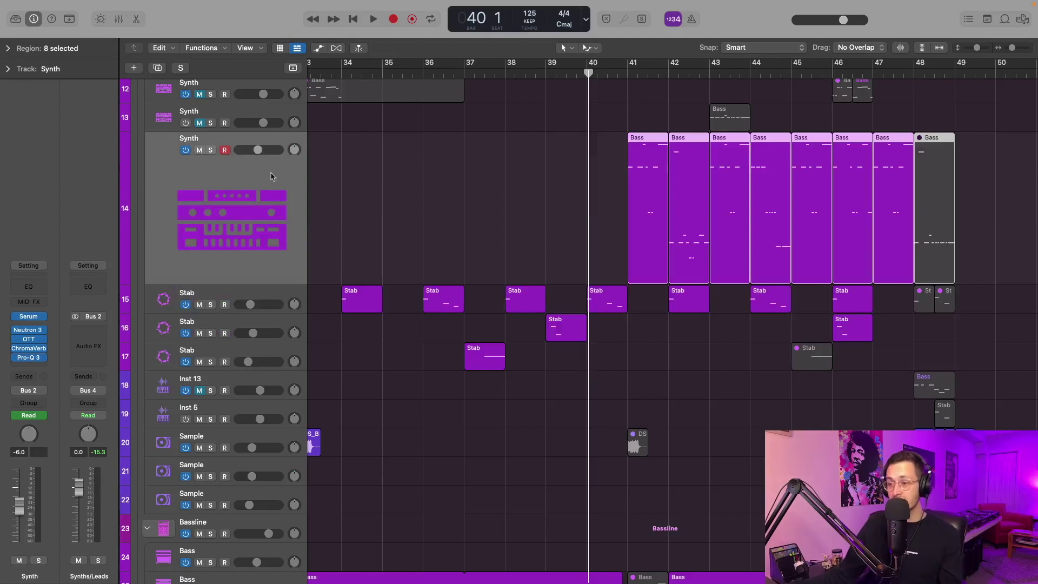
# Set the cycle range to bars 41 to 45 and play the Synth track directly above the Stab tracks soloed
pyautogui.hscroll(5, 697, 260)
pyautogui.scroll(-1, 690, 258)
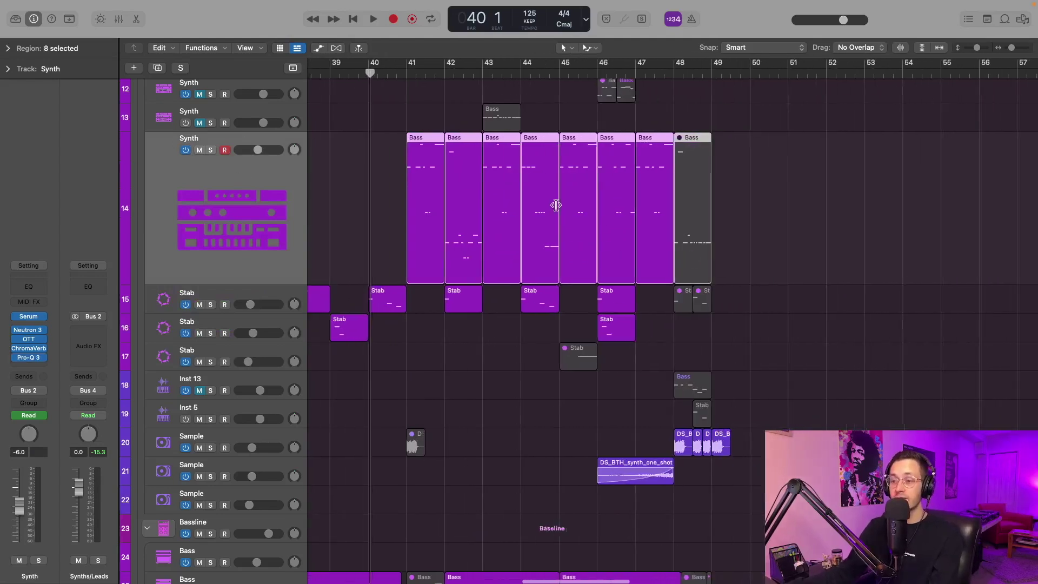
pyautogui.scroll(-3, 555, 206)
pyautogui.moveTo(409, 66); pyautogui.dragTo(517, 86)
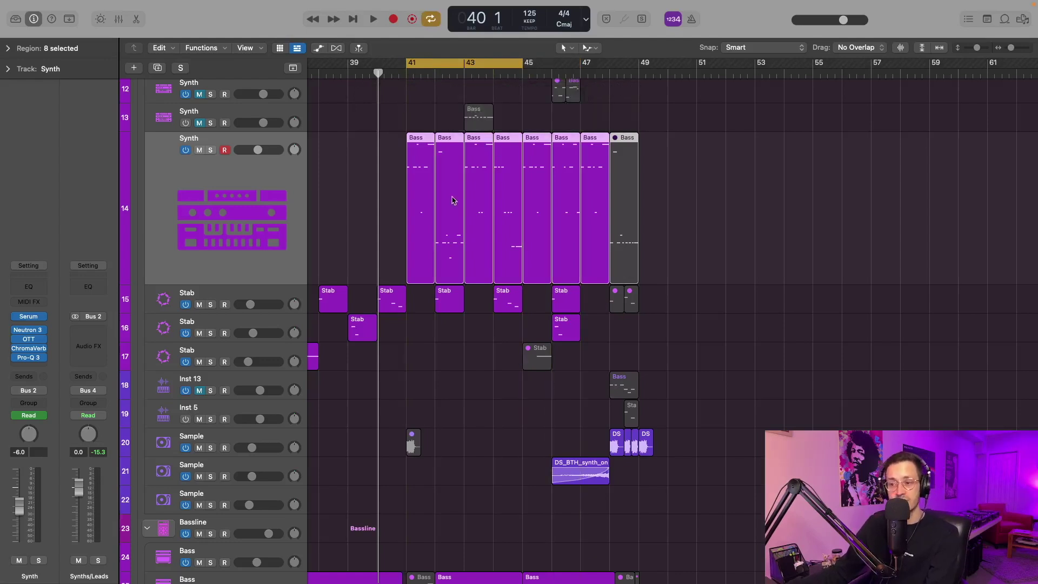
pyautogui.press('s')
pyautogui.press('space')
pyautogui.scroll(1, 441, 209)
pyautogui.scroll(-3, 442, 206)
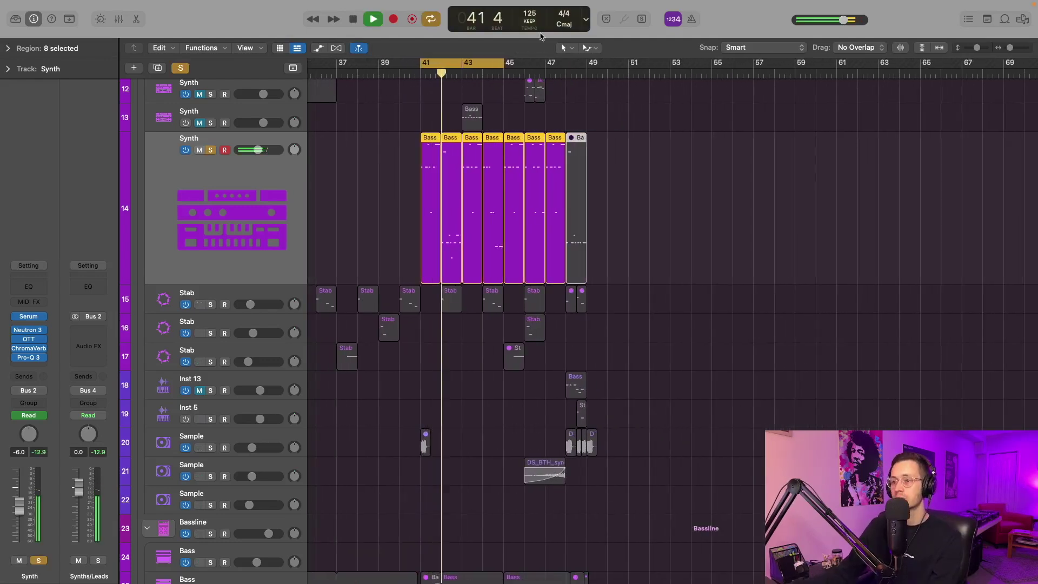
# Extend the cycle range to bar 49 and stop the Synth track's playback
pyautogui.moveTo(504, 64); pyautogui.dragTo(586, 79)
pyautogui.scroll(2, 586, 80)
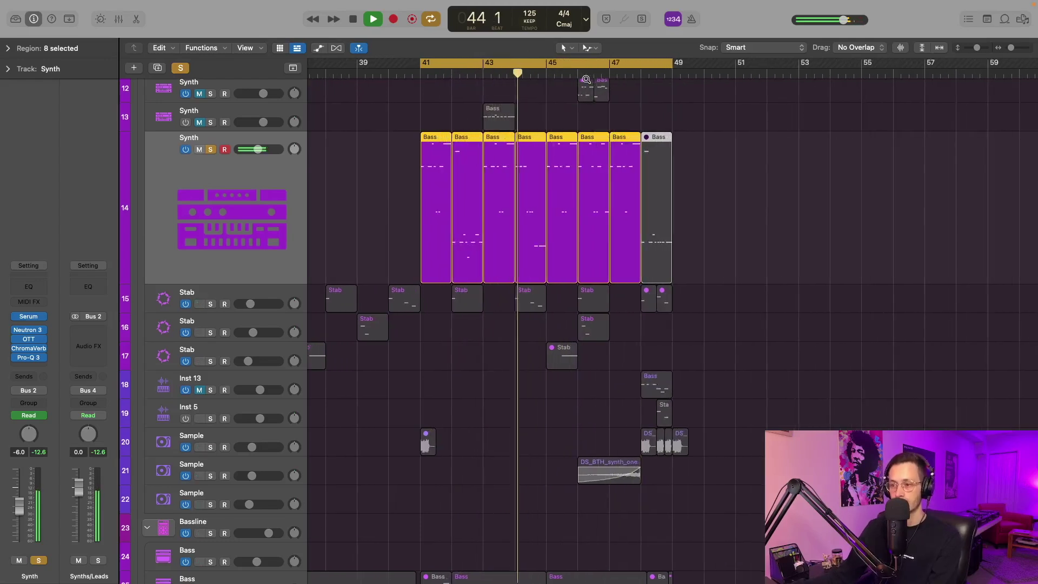
pyautogui.press('space')
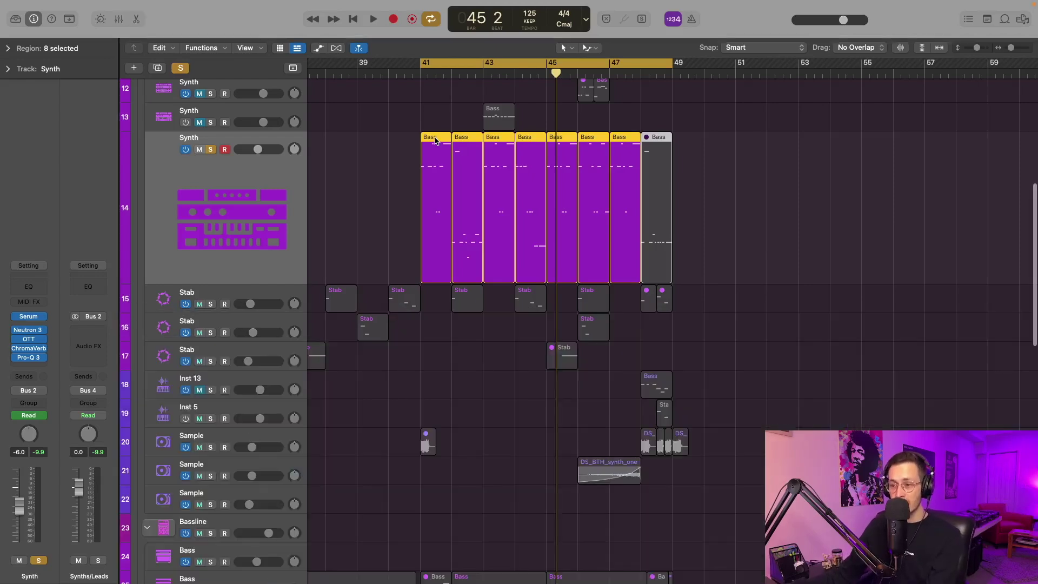
# Open the Synth track's Bass regions in the Piano Roll and examine the notes in bar 41
pyautogui.press('p')
pyautogui.scroll(-3, 527, 425)
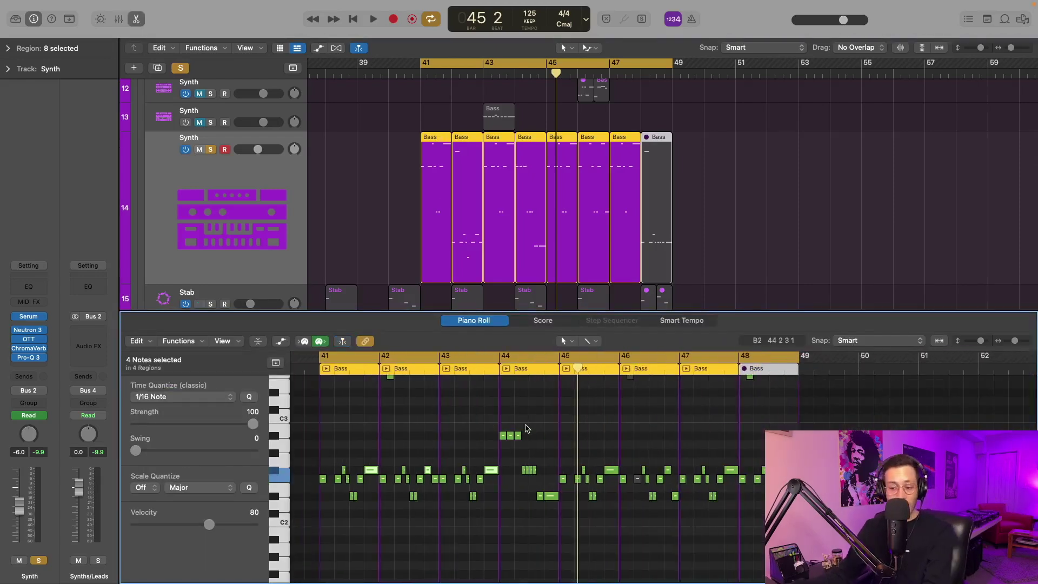
pyautogui.scroll(8, 526, 426)
pyautogui.hscroll(-5, 521, 410)
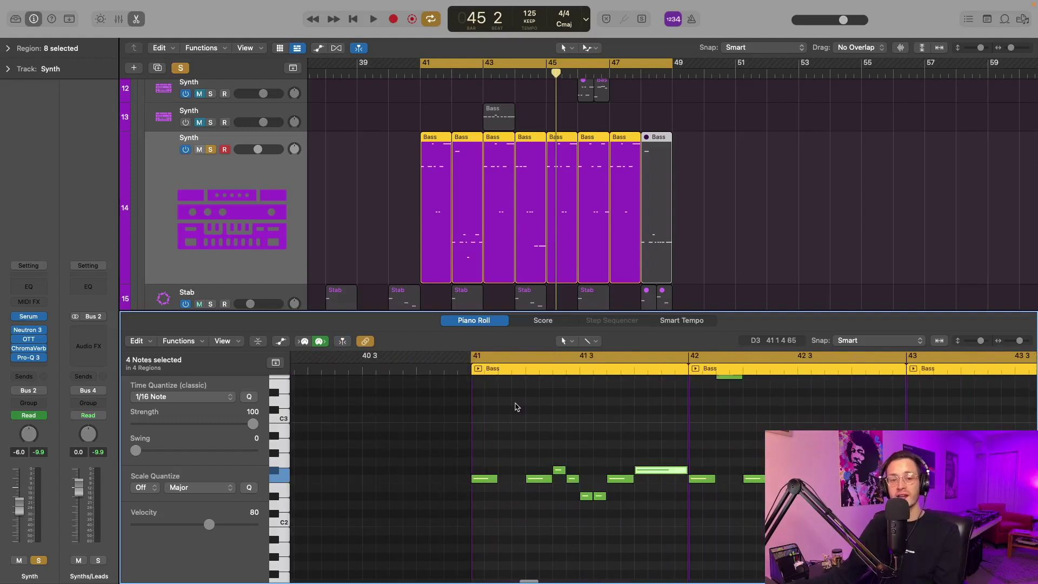
pyautogui.scroll(2, 516, 407)
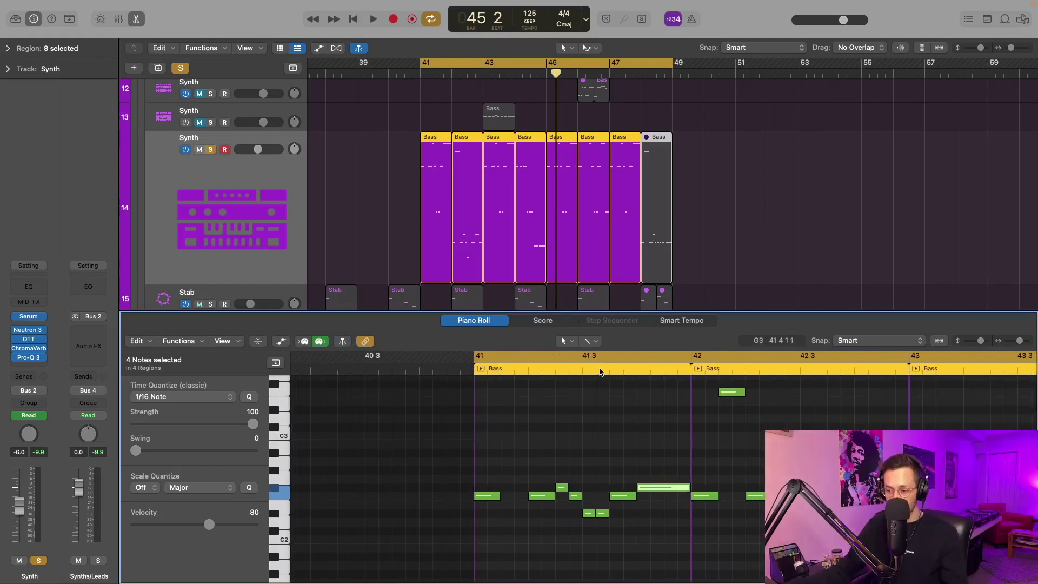
# Play the Bass notes in the Piano Roll from bar 41 beat 3 to bar 42 beat 4
pyautogui.click(595, 373)
pyautogui.scroll(-3, 600, 389)
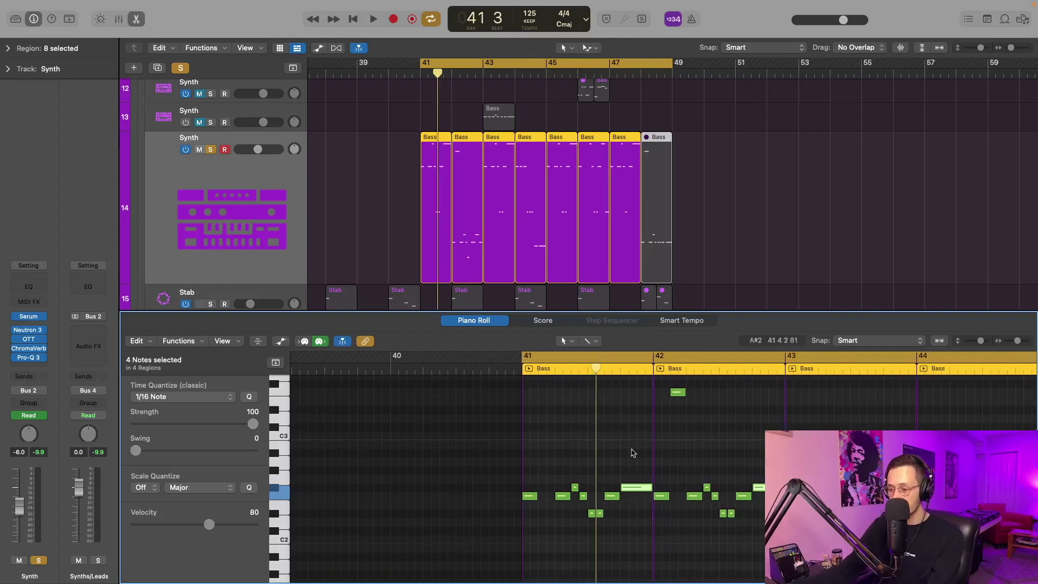
pyautogui.press('space')
pyautogui.hscroll(3, 806, 406)
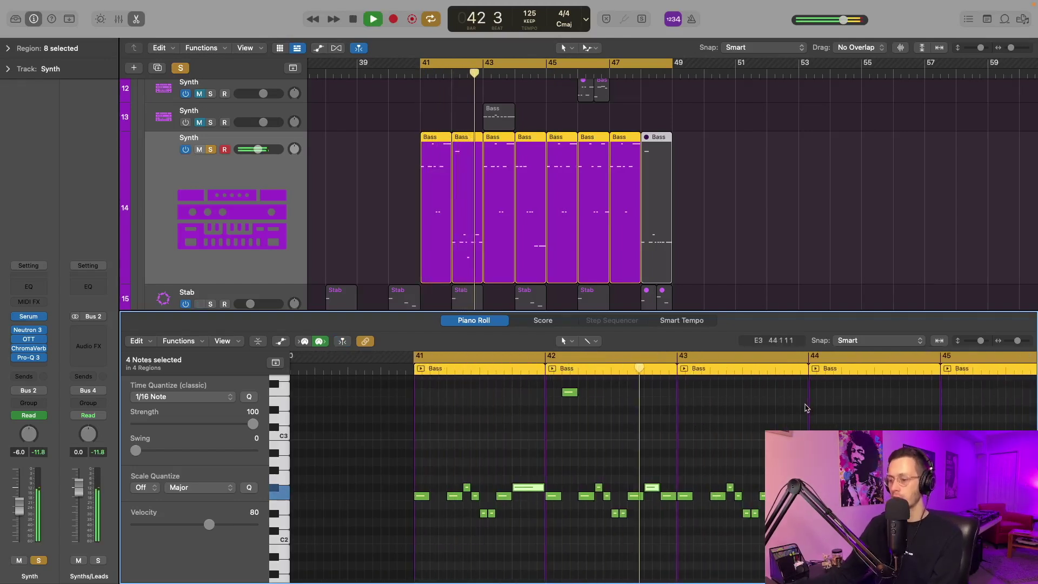
pyautogui.press('space')
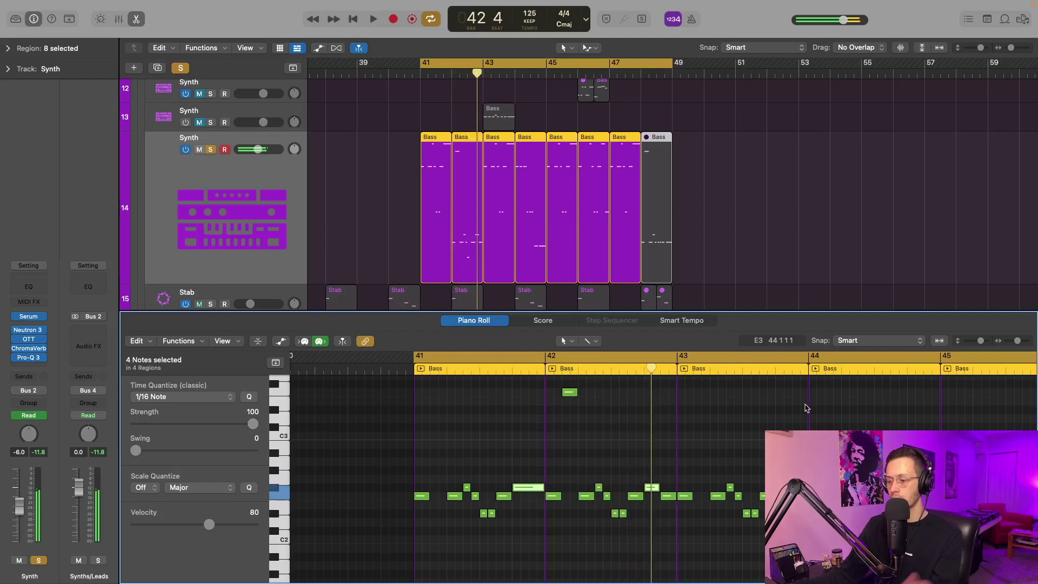
# Examine the Synth track's Serum patch, checking the Bend control of OSC A and the FM (From A) control of OSC B
pyautogui.moveTo(529, 140); pyautogui.dragTo(506, 106)
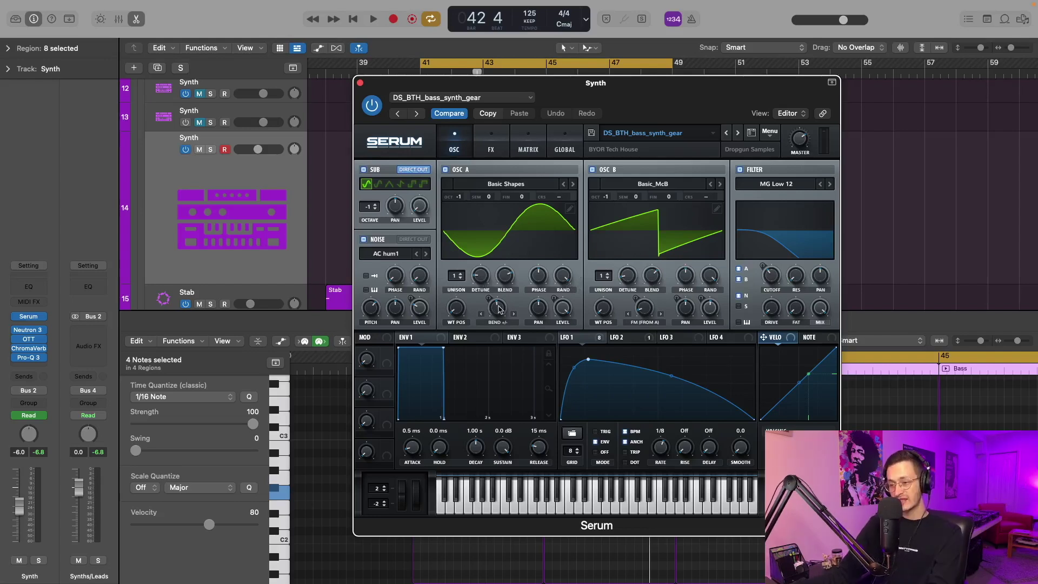
pyautogui.click(496, 312)
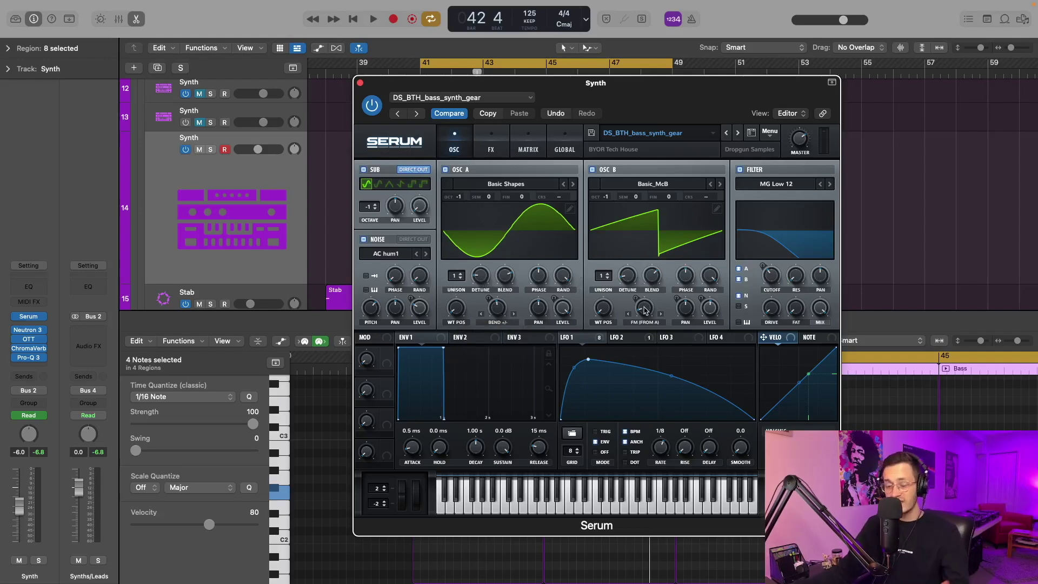
pyautogui.moveTo(645, 316)
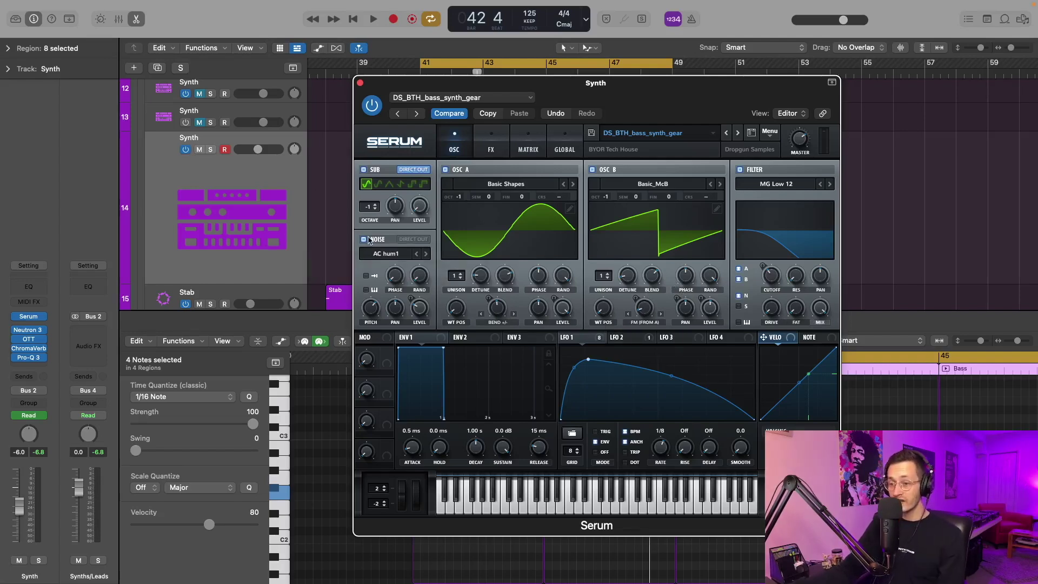
# Look through Serum's Organics noise samples and check the LFO 1 modulation of the noise level and filter cutoff
pyautogui.click(388, 254)
pyautogui.moveTo(422, 312)
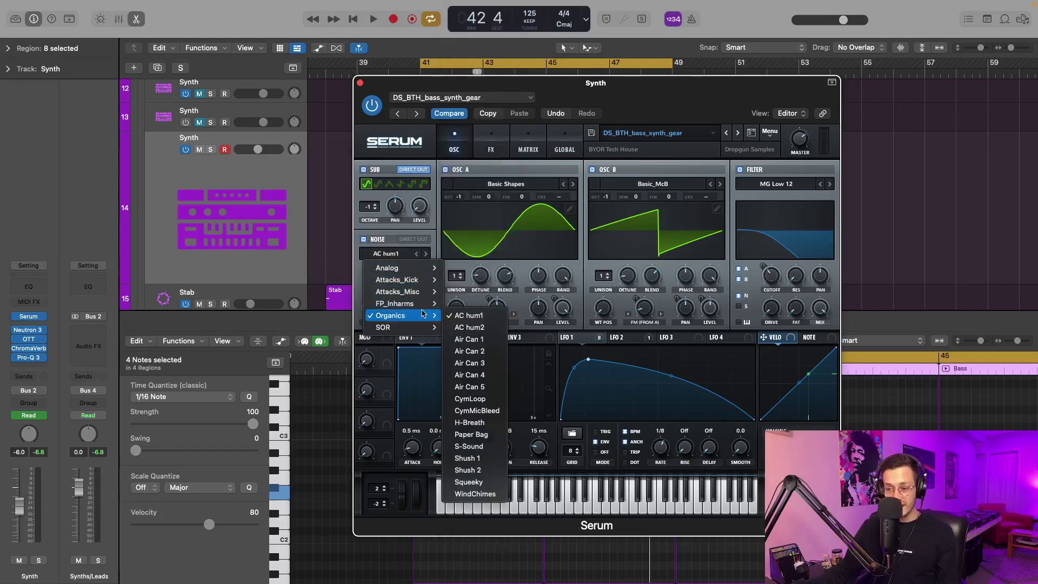
pyautogui.click(421, 230)
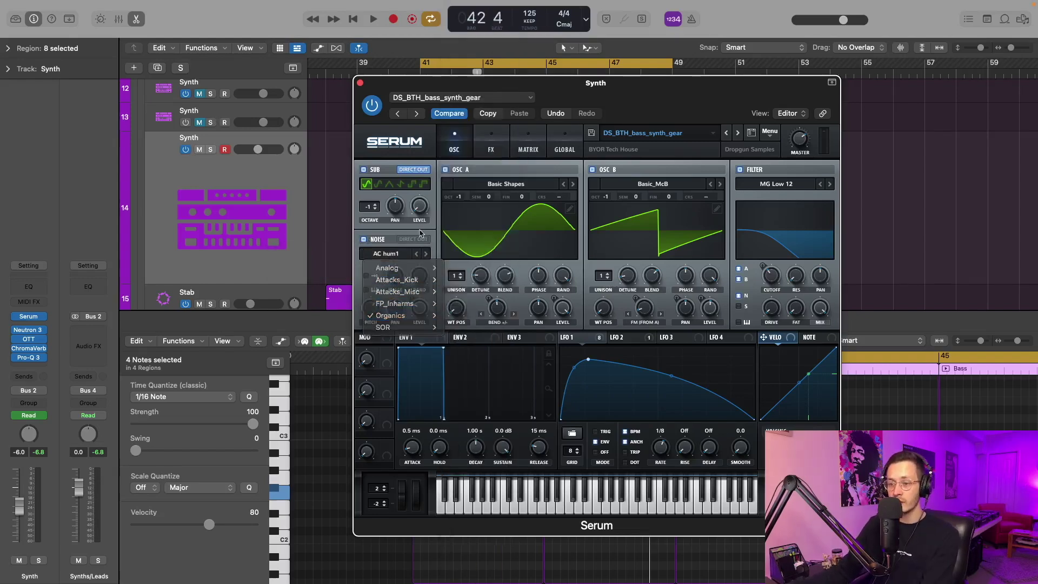
pyautogui.moveTo(427, 317)
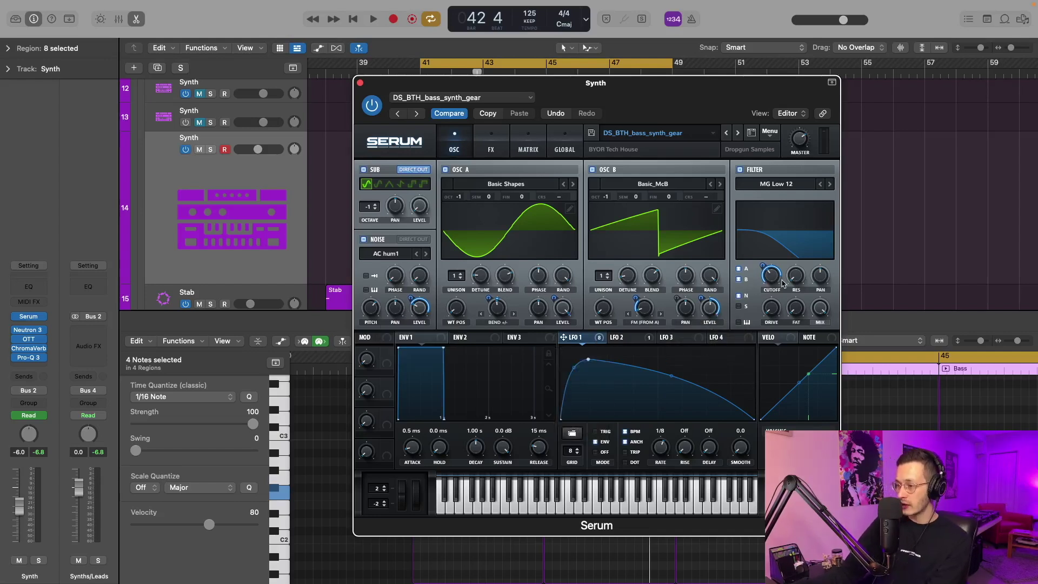
pyautogui.moveTo(776, 276)
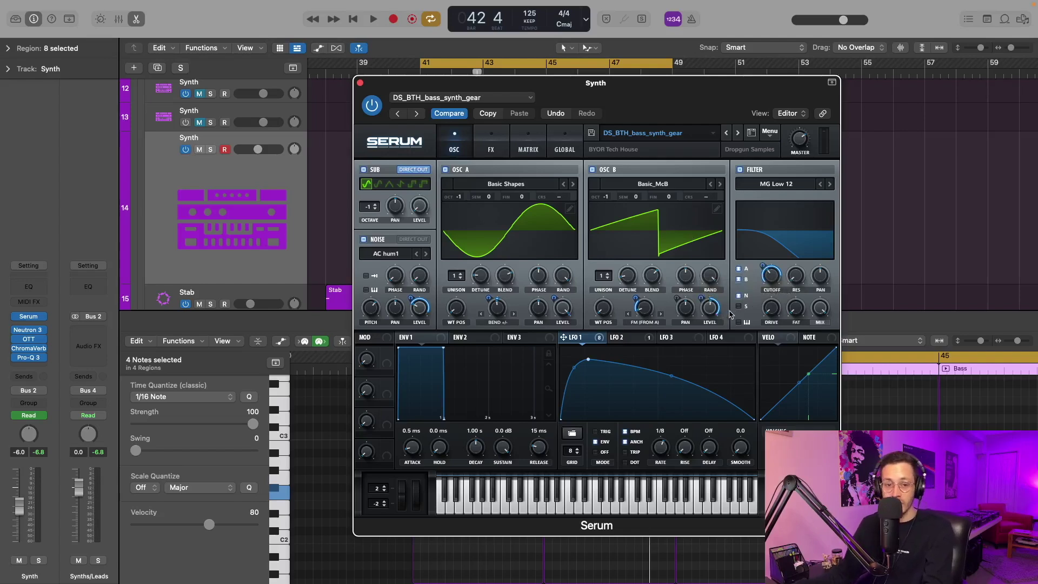
# Look over Serum's FX page and the middle band of the Neutron 3 Exciter on the Synth track
pyautogui.click(490, 145)
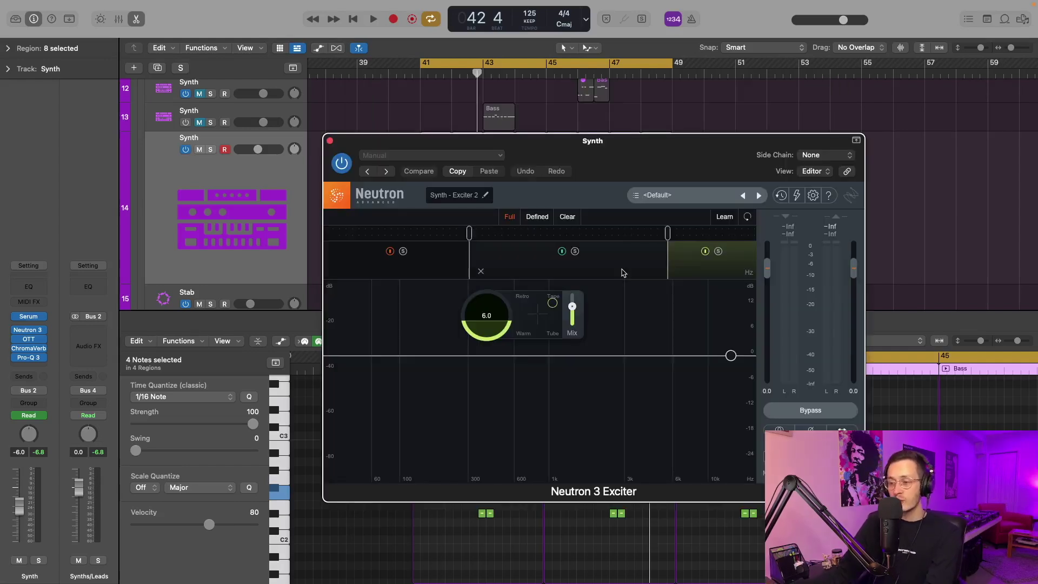
pyautogui.click(587, 262)
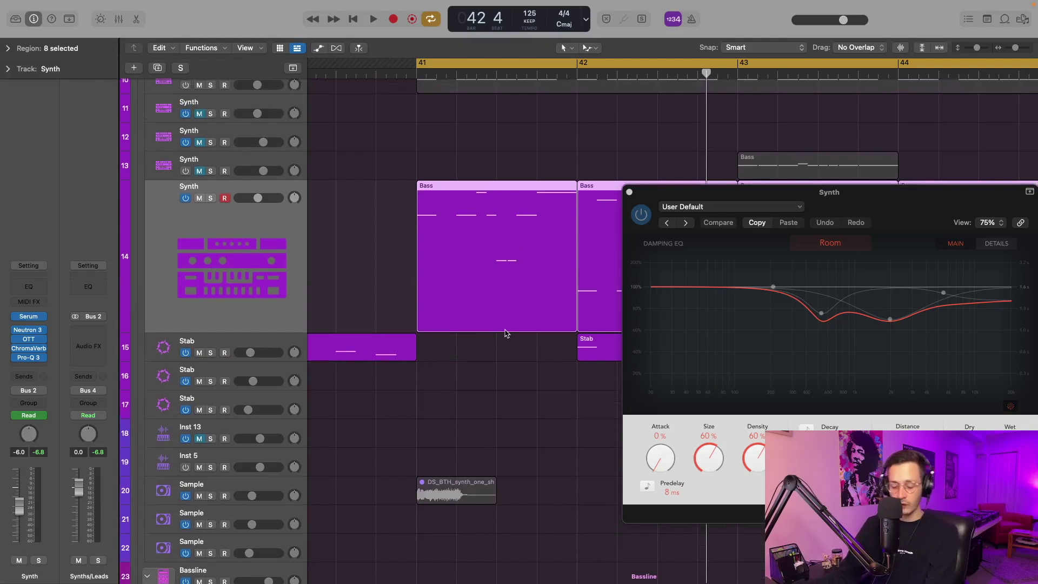
# Show the Synth track's ChromaVerb Wet automation and play the soloed track from bar 41
pyautogui.press('a')
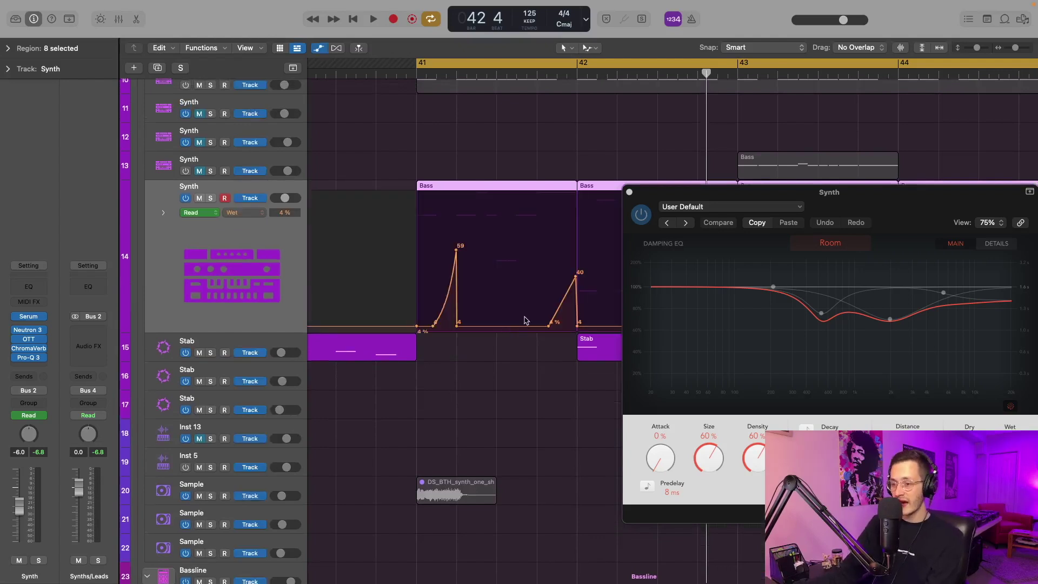
pyautogui.moveTo(417, 74); pyautogui.dragTo(436, 75)
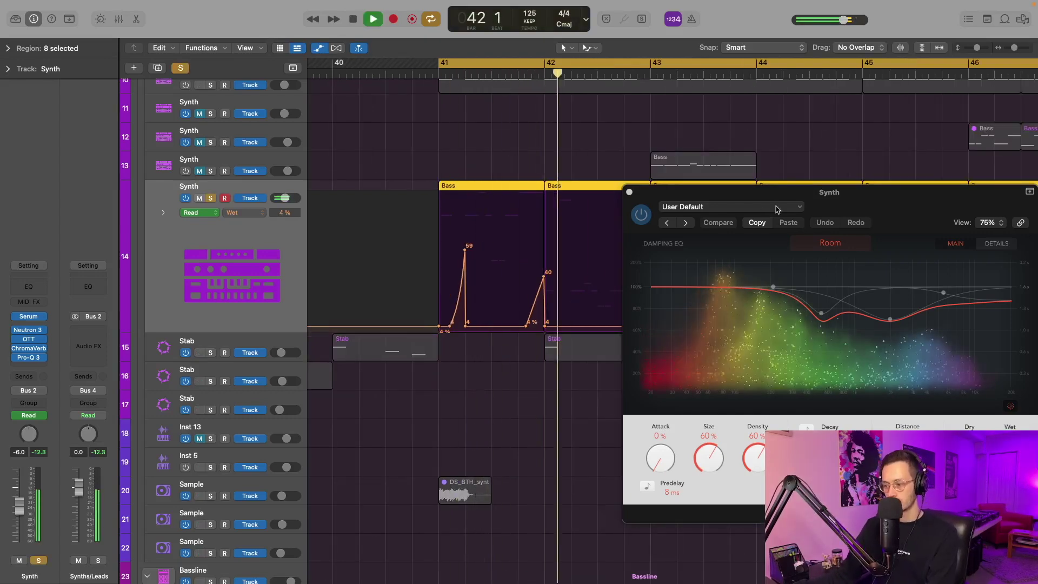
# Move the ChromaVerb window off the automation lane and watch the reverb display follow the Synth track's Wet automation during playback
pyautogui.moveTo(767, 192); pyautogui.dragTo(766, 179)
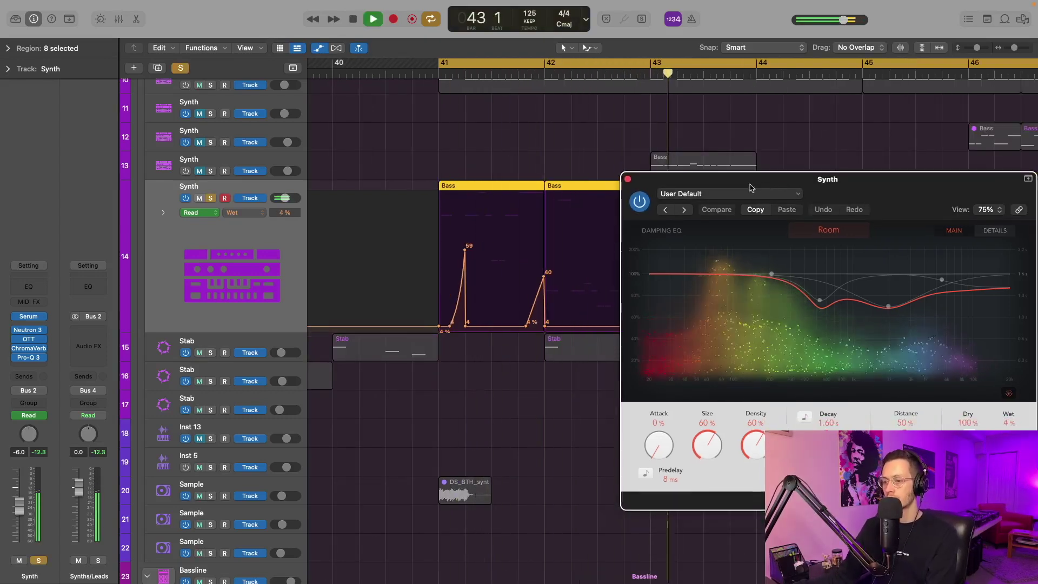
pyautogui.moveTo(674, 186); pyautogui.dragTo(256, 137)
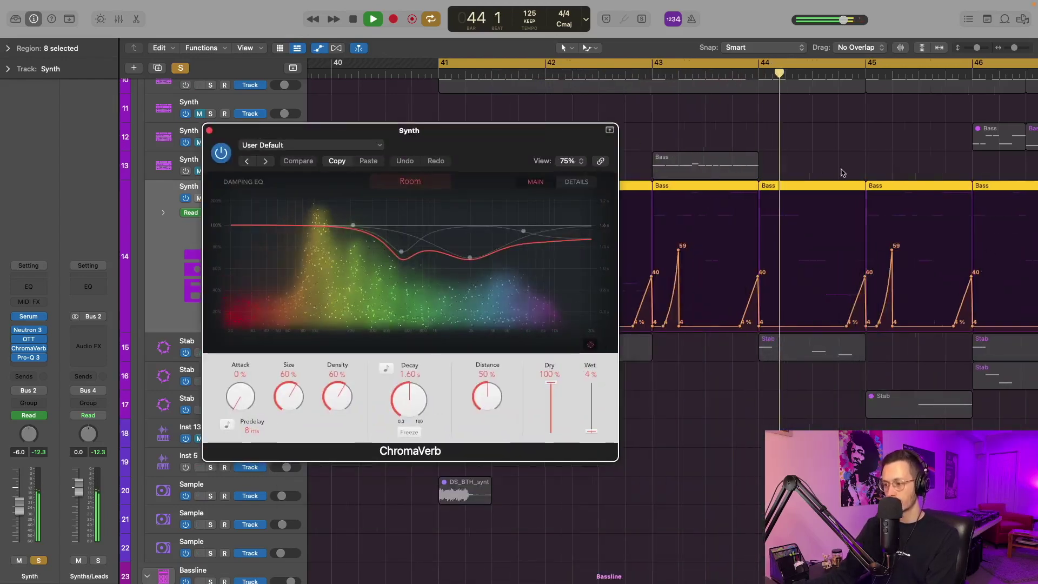
pyautogui.scroll(-3, 841, 171)
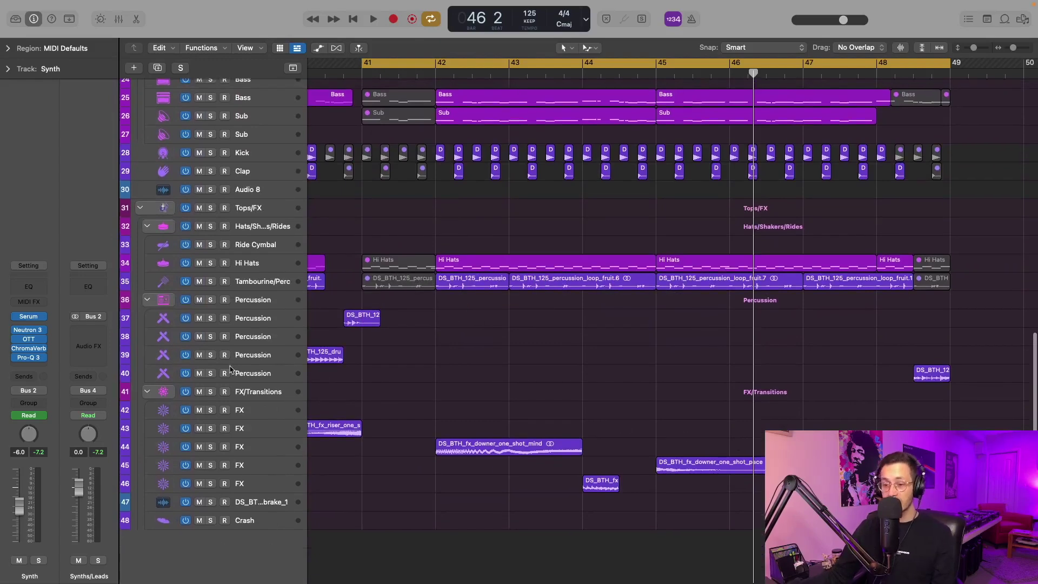
# Solo the drum fill one-shots on Percussion tracks 37 and 39 and play them from bar 40
pyautogui.click(270, 322)
pyautogui.hscroll(-5, 446, 339)
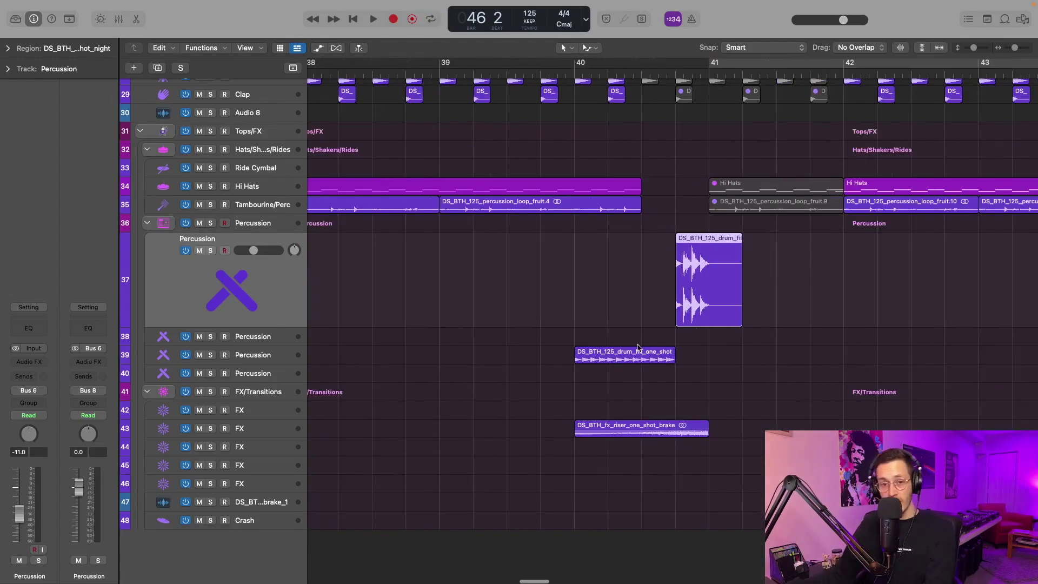
pyautogui.press('s')
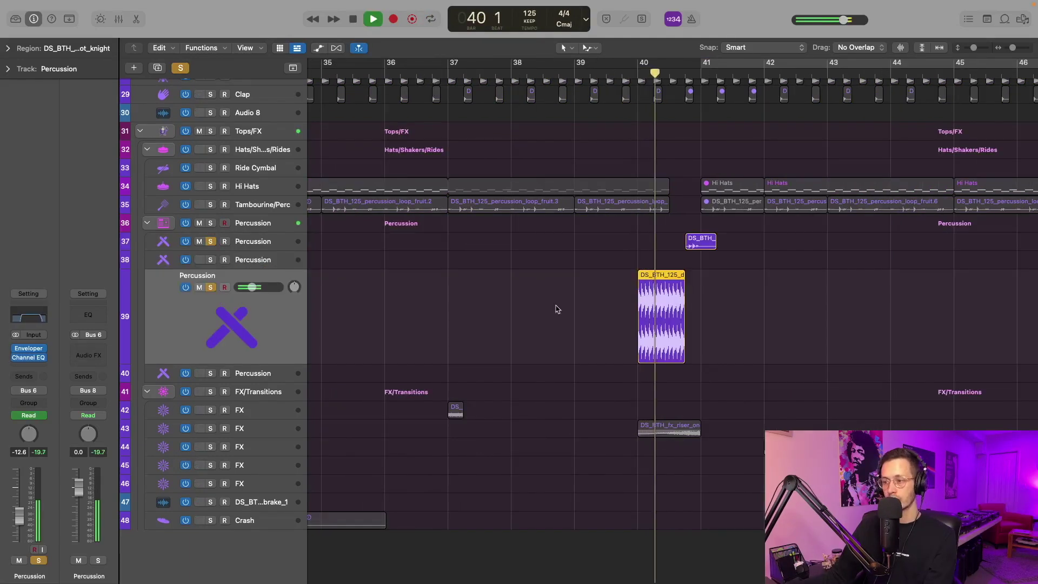
pyautogui.press('super+Right')
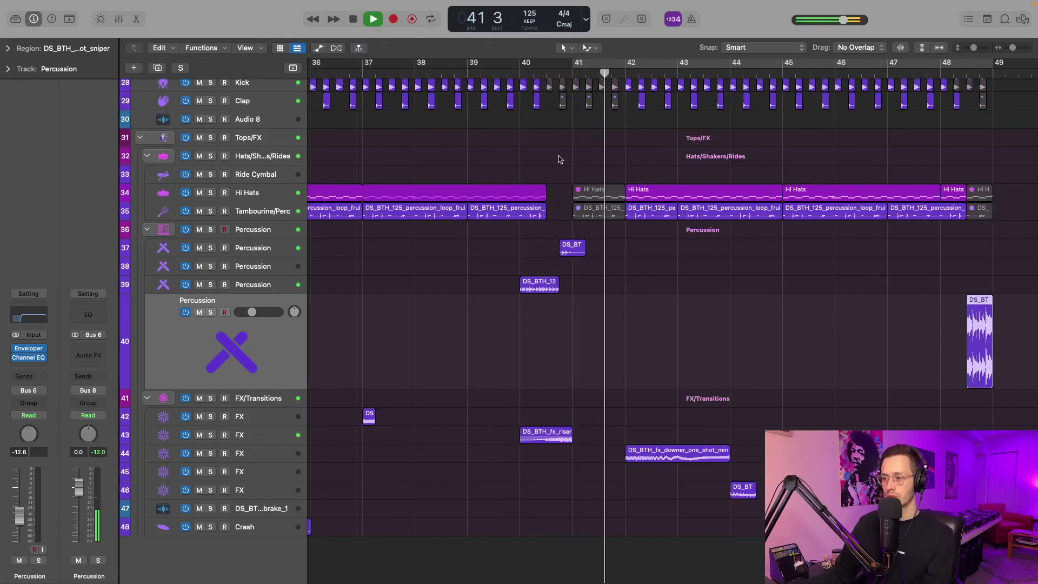
# Play the percussion fills in the full mix through the track 40 fill at the end of bar 48, and stop playback
pyautogui.hscroll(5, 551, 159)
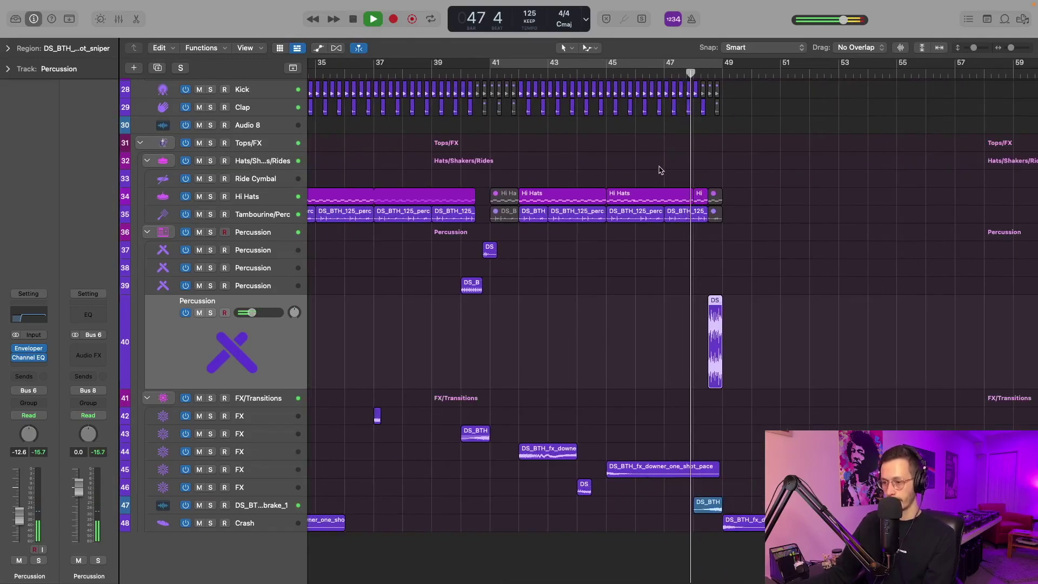
pyautogui.hscroll(5, 658, 173)
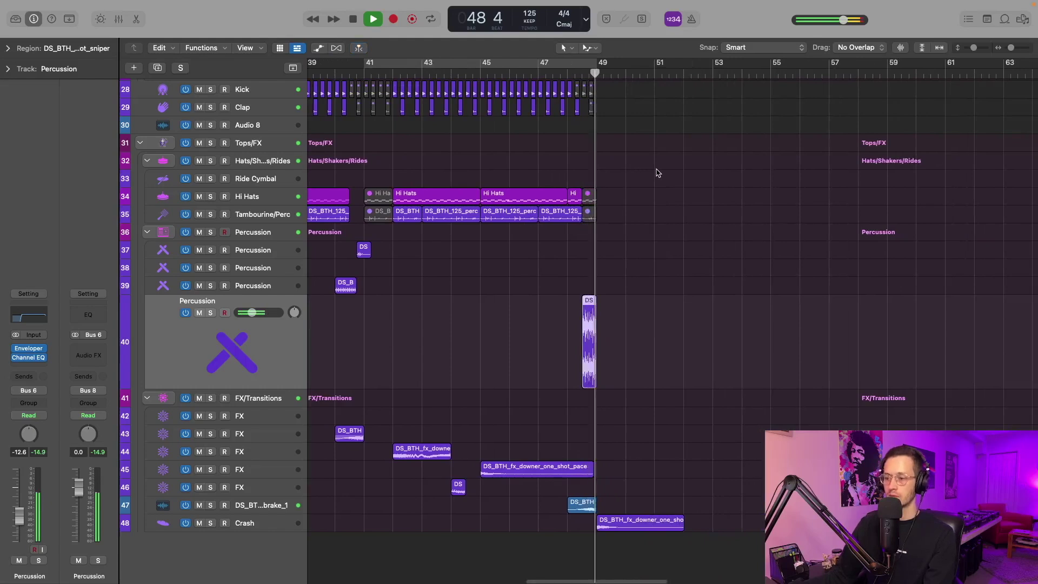
pyautogui.press('space')
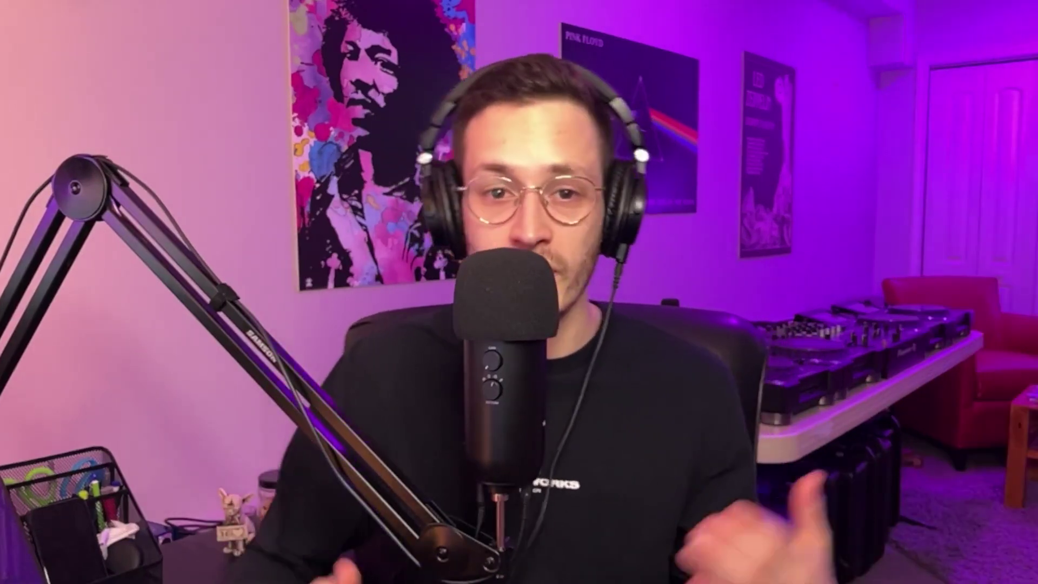
# Solo FX track 44 and play its DS_BTH_fx_downer_one_shot_mind region from bar 42
pyautogui.scroll(-1, 779, 351)
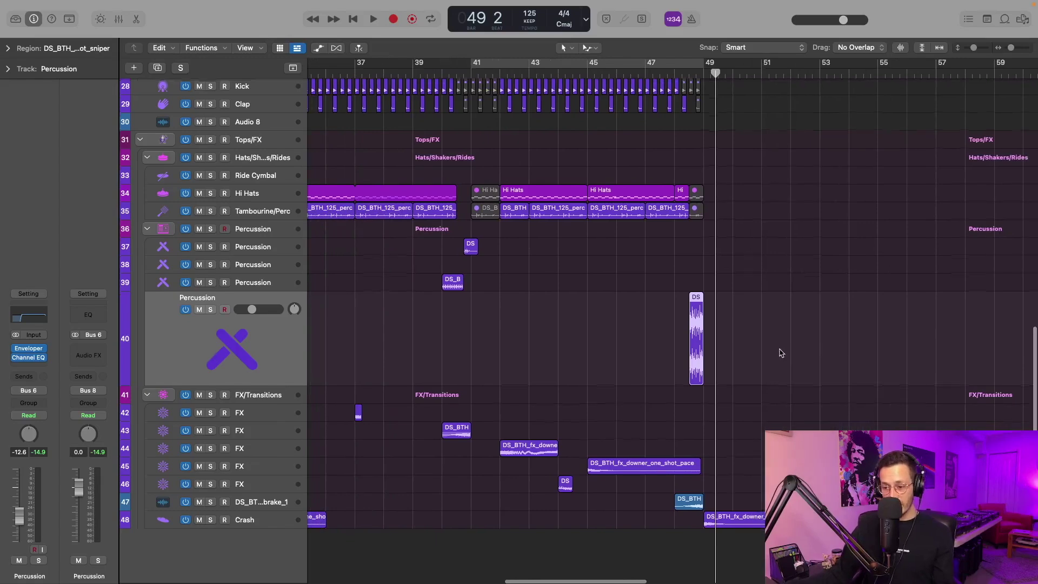
pyautogui.scroll(-3, 779, 353)
pyautogui.scroll(3, 779, 353)
pyautogui.scroll(3, 779, 353)
pyautogui.hscroll(-4, 779, 353)
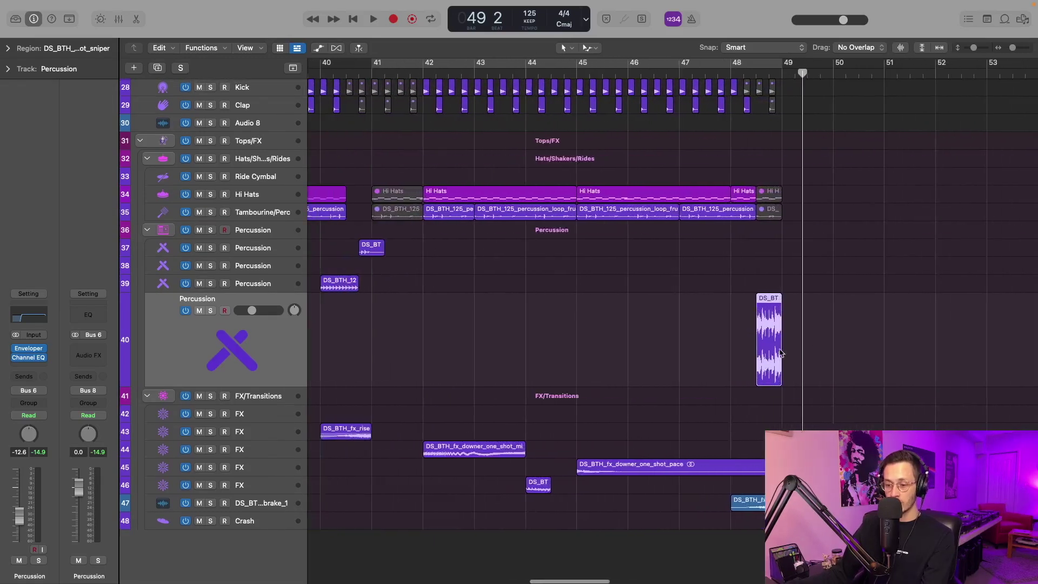
pyautogui.click(297, 449)
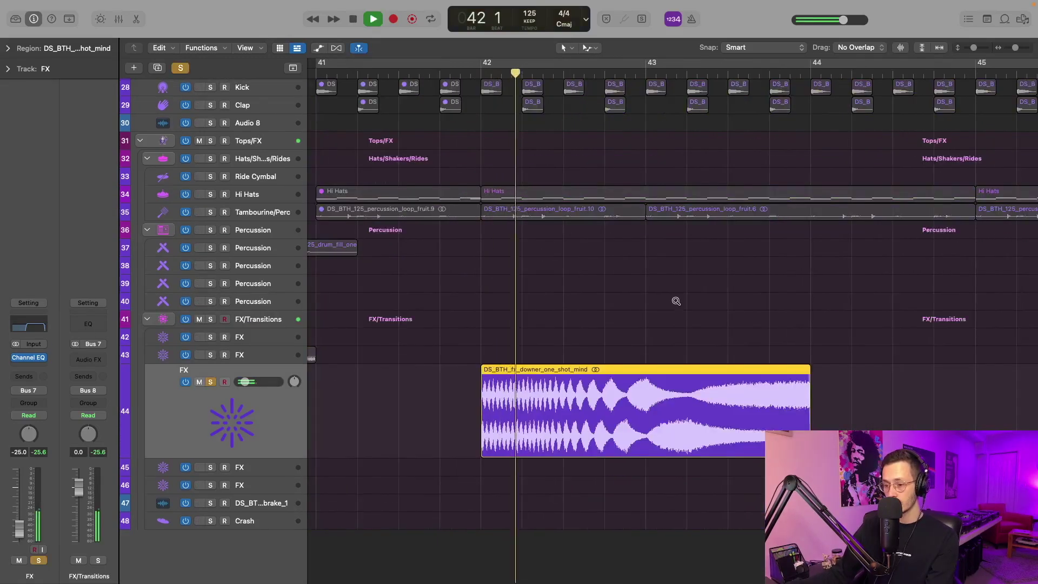
pyautogui.scroll(3, 675, 300)
pyautogui.scroll(-4, 675, 301)
pyautogui.press('space')
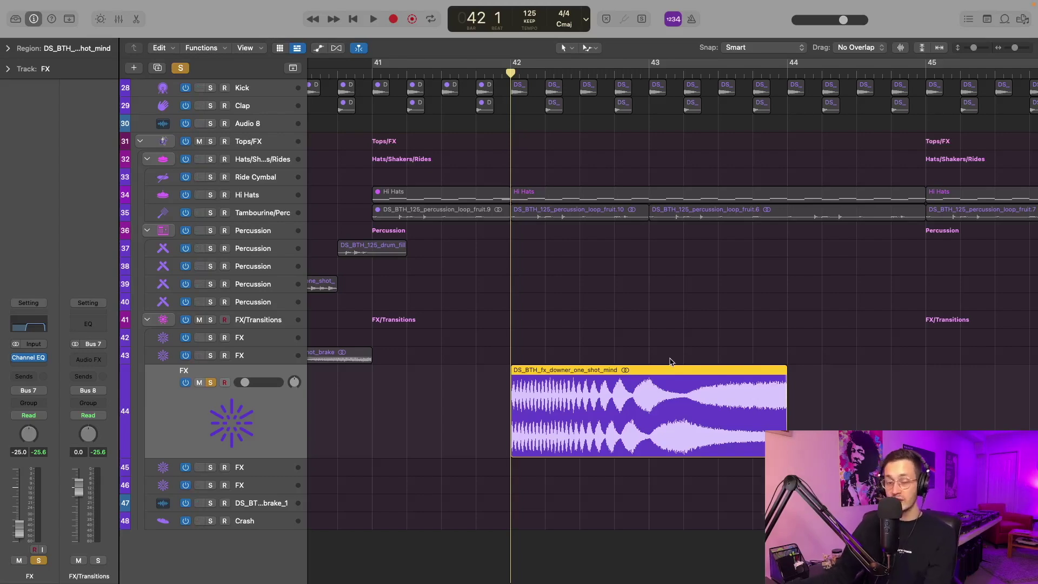
# Unsolo FX track 44 and play its downer in the full mix from bar 42
pyautogui.press('super+Left')
pyautogui.press('super+Left')
pyautogui.press('s')
pyautogui.press('space')
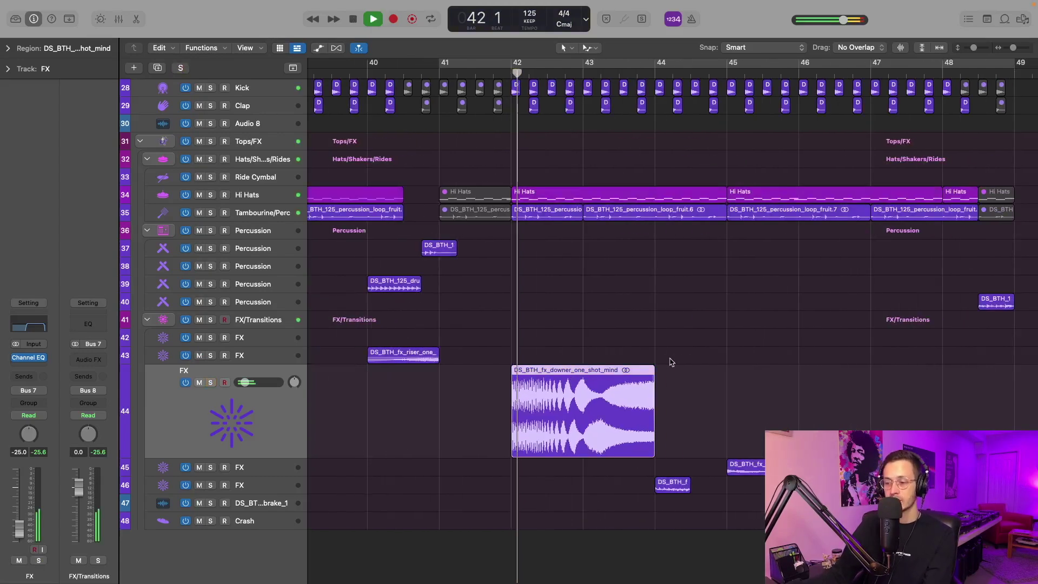
pyautogui.press('super+Left')
pyautogui.press('super+Left')
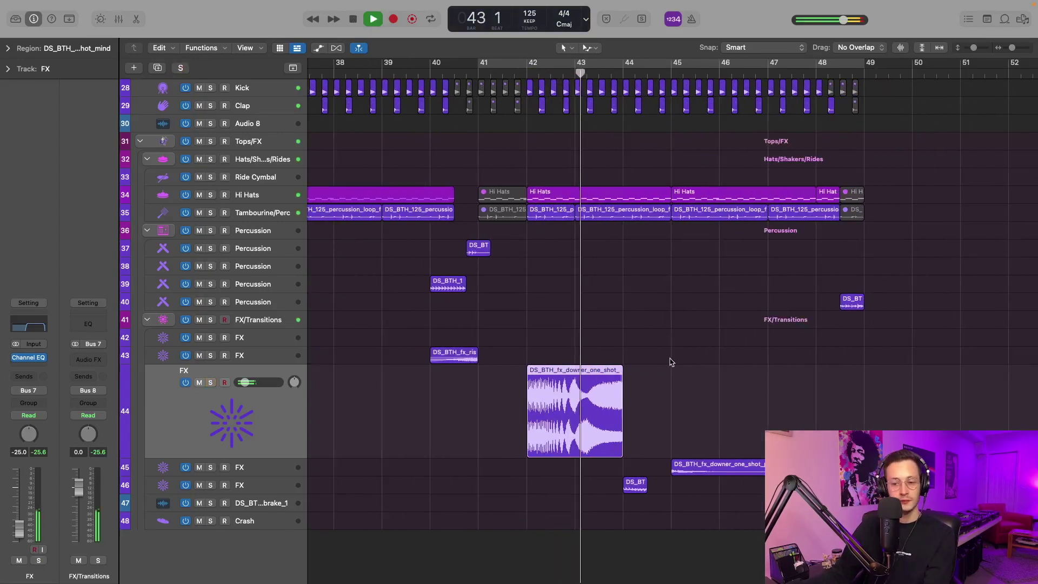
pyautogui.press('super+Right')
pyautogui.press('super+Right')
pyautogui.press('super+Right')
pyautogui.scroll(3, 670, 359)
pyautogui.scroll(-3, 670, 359)
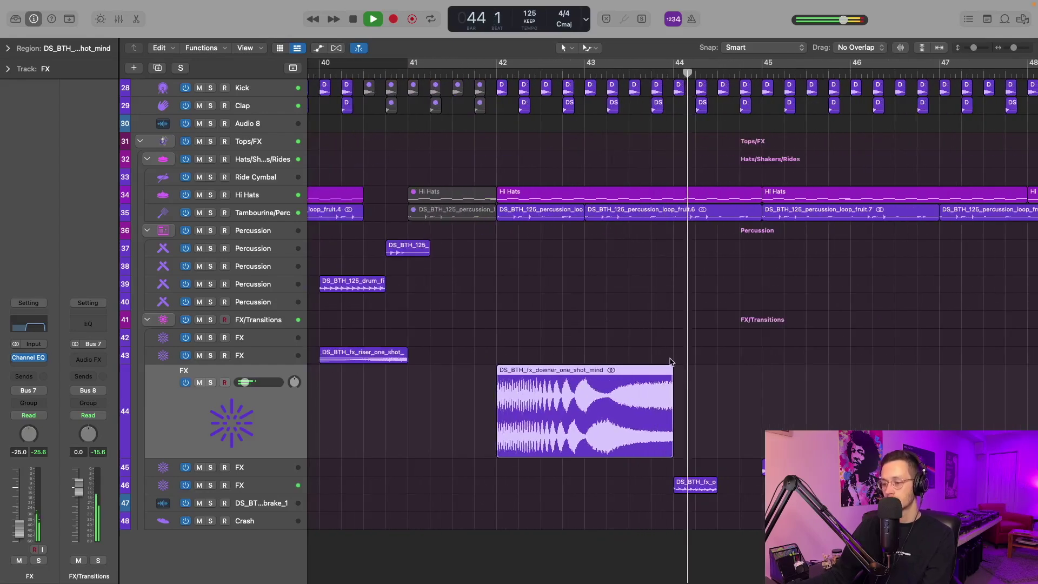
pyautogui.press('s')
pyautogui.press('s')
pyautogui.press('space')
# Select the short downer one-shot on FX track 42 and play it soloed from bar 37
pyautogui.hscroll(-10, 646, 340)
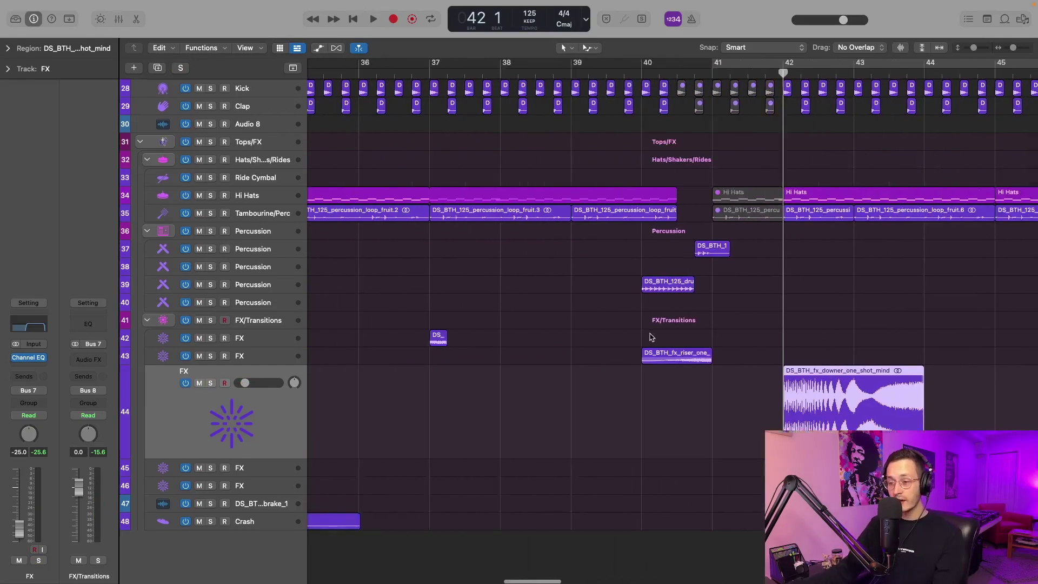
pyautogui.hscroll(-1, 643, 340)
pyautogui.click(286, 340)
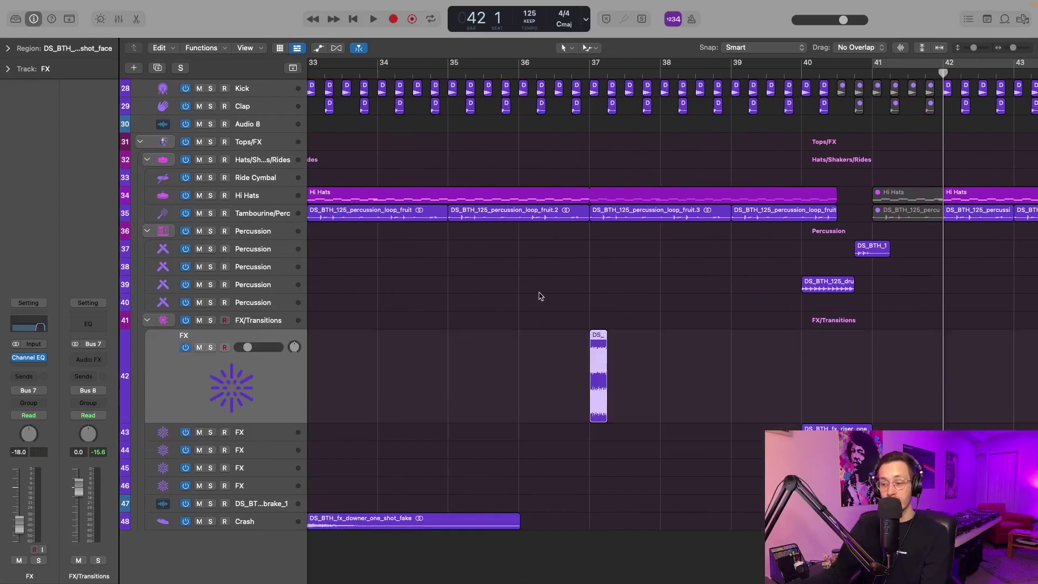
pyautogui.press('super+Right')
pyautogui.press('super+Right')
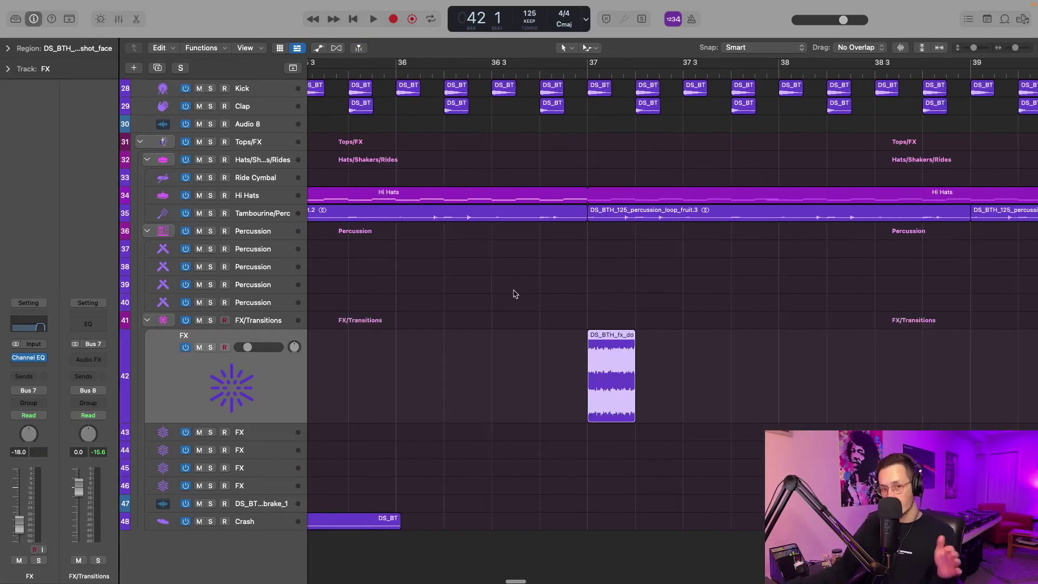
pyautogui.click(588, 71)
pyautogui.press('s')
pyautogui.press('space')
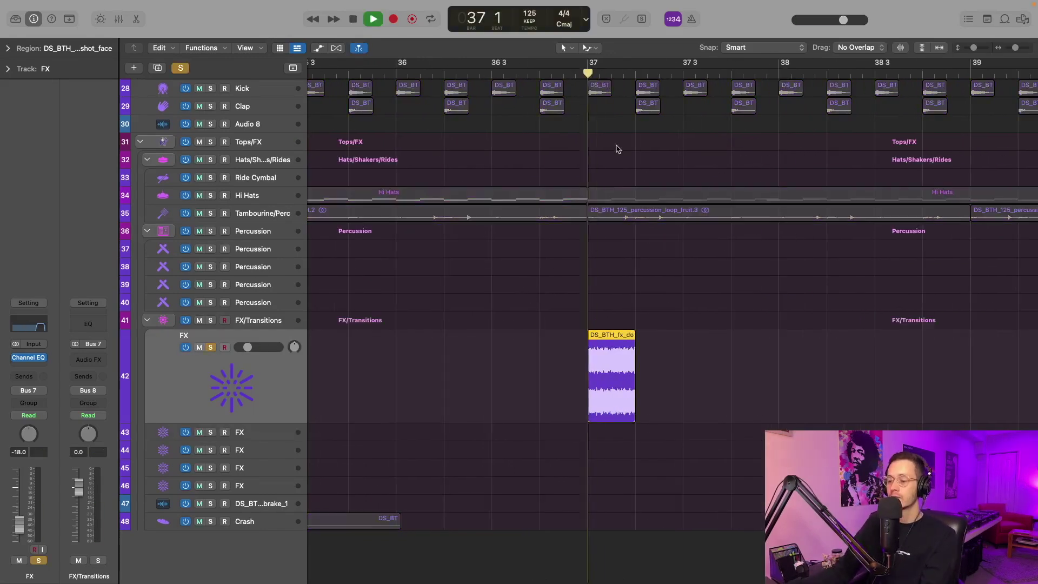
# Unsolo FX track 42 and play its one-shot at bar 37 within the full mix
pyautogui.scroll(-3, 616, 148)
pyautogui.scroll(-4, 598, 122)
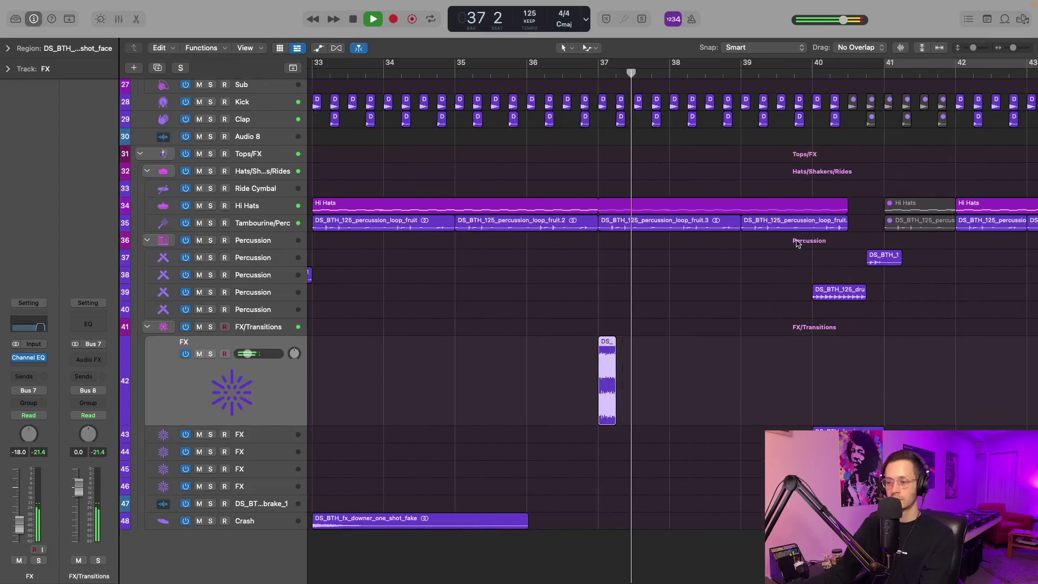
pyautogui.press('super+Right')
pyautogui.press('space')
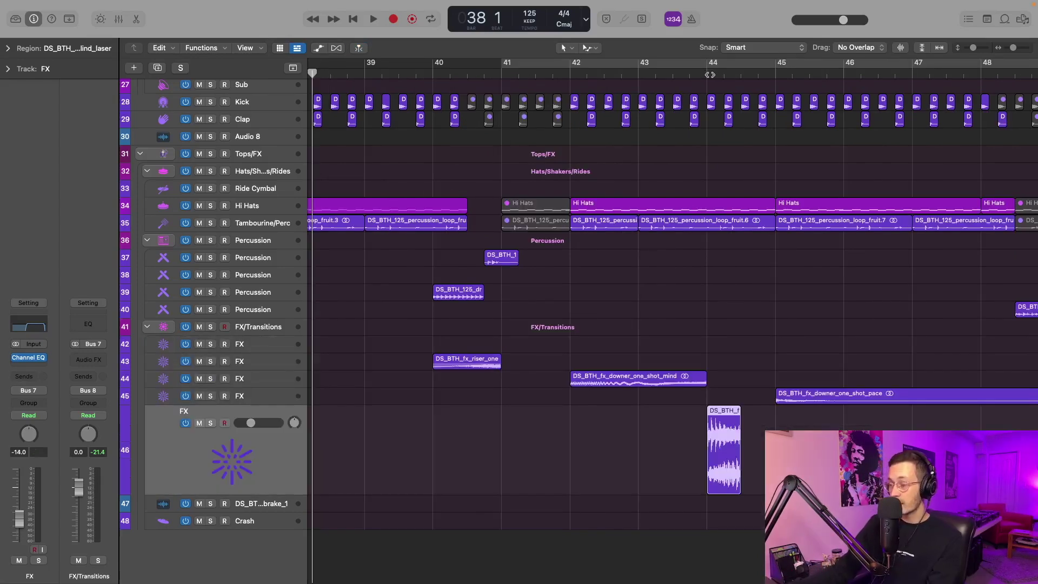
# Play the full mix from bar 44 to hear the one-shot on FX track 46 in context
pyautogui.press('super+Right')
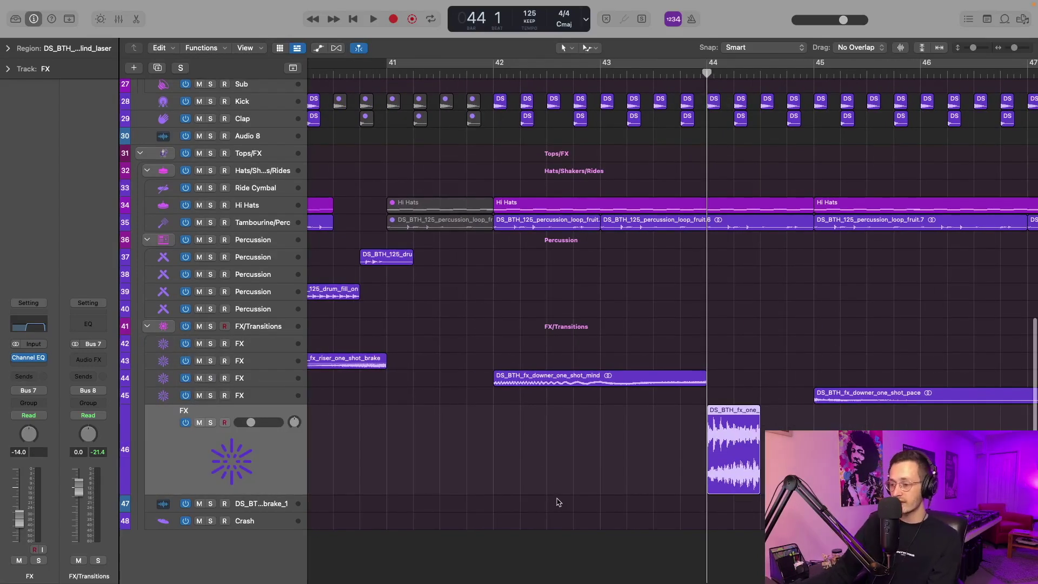
pyautogui.press('space')
pyautogui.press('super+Left')
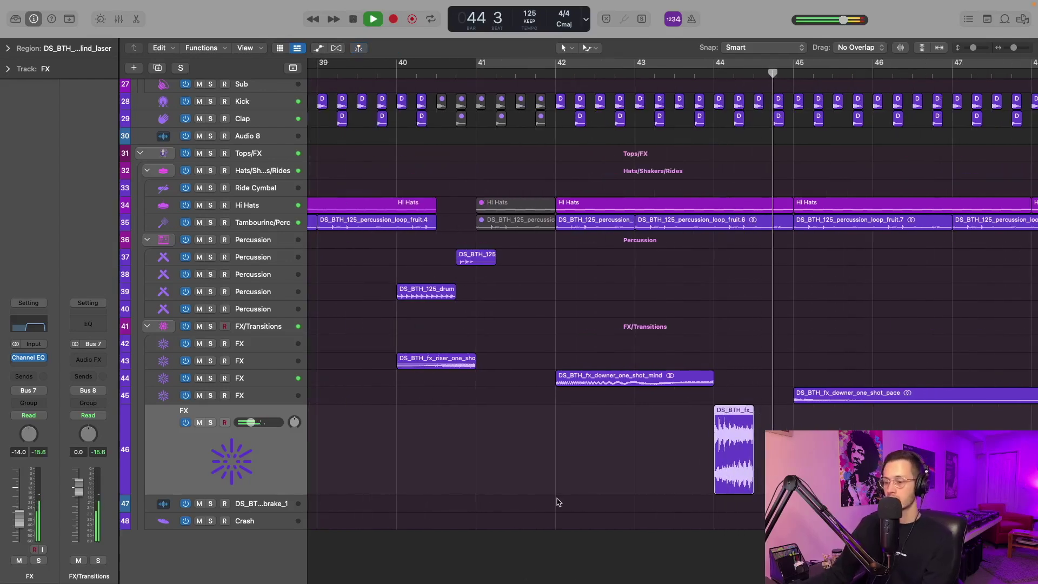
pyautogui.press('super+Left')
pyautogui.press('super+Left')
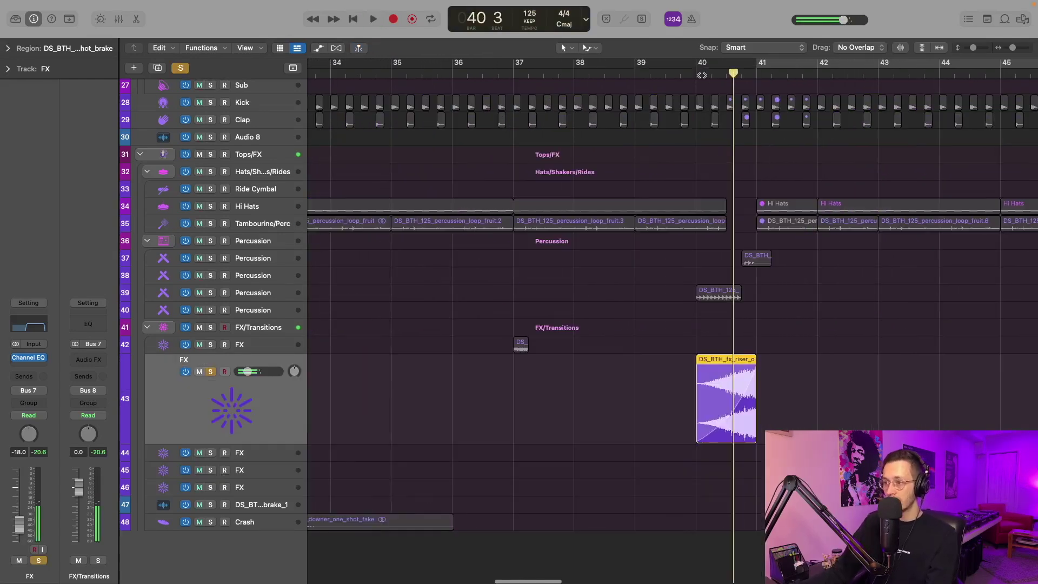
# Replay the riser on FX track 43 from bar 40 with its solo turned off to hear it in the mix
pyautogui.click(697, 73)
pyautogui.press('super+Left')
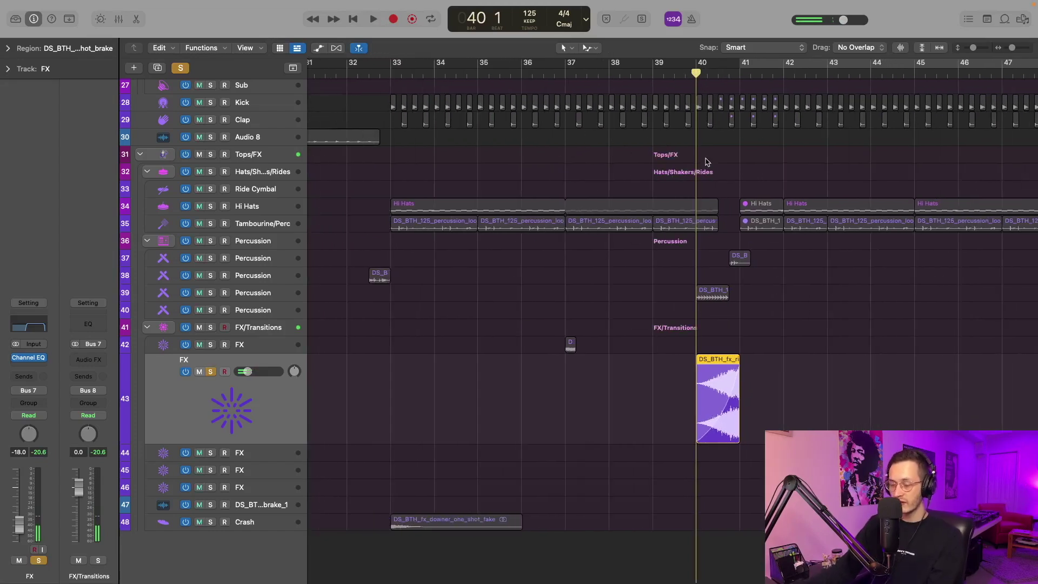
pyautogui.press('space')
pyautogui.press('s')
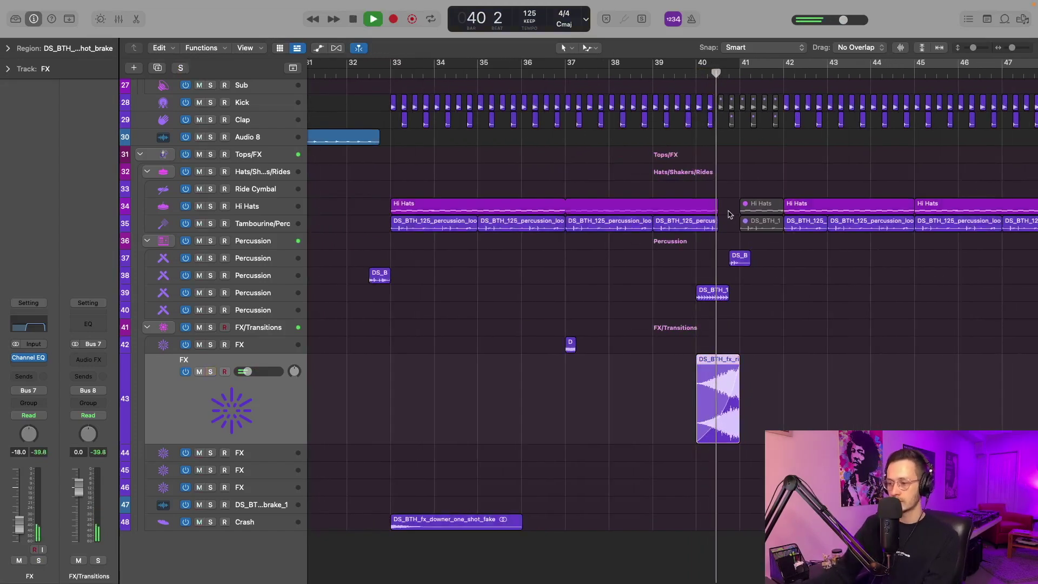
pyautogui.press('super+Left')
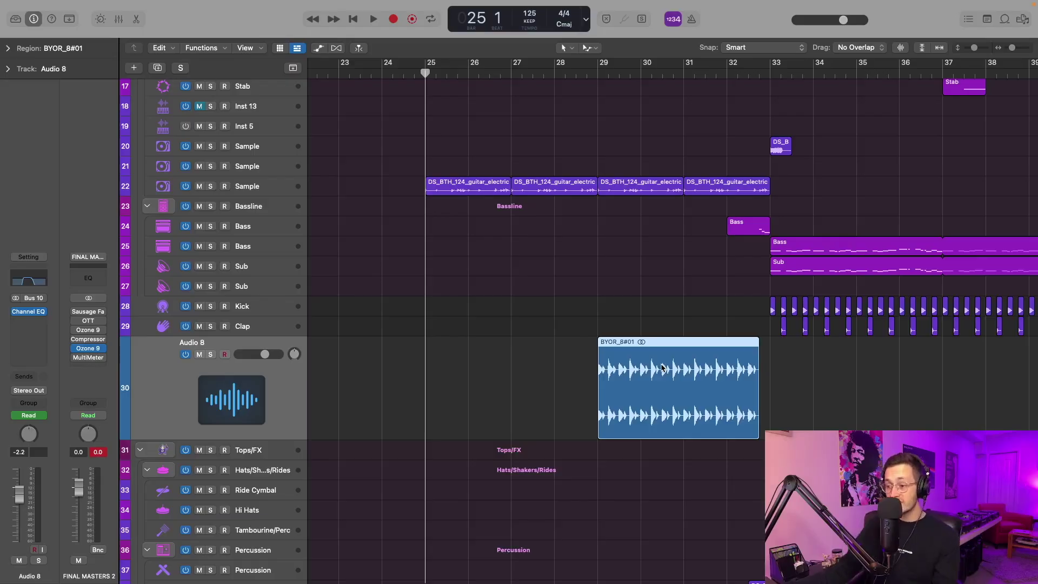
# Play the BYOR_8#01 region on Audio 8 from bar 29, toggling its solo to compare it alone and in the mix
pyautogui.hscroll(4, 664, 369)
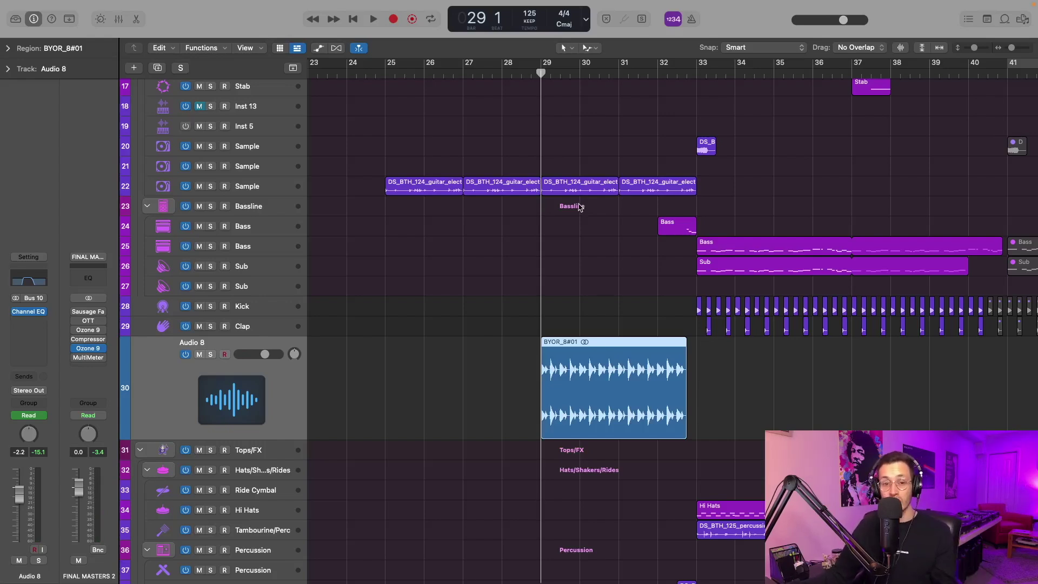
pyautogui.press('space')
pyautogui.scroll(-2, 579, 209)
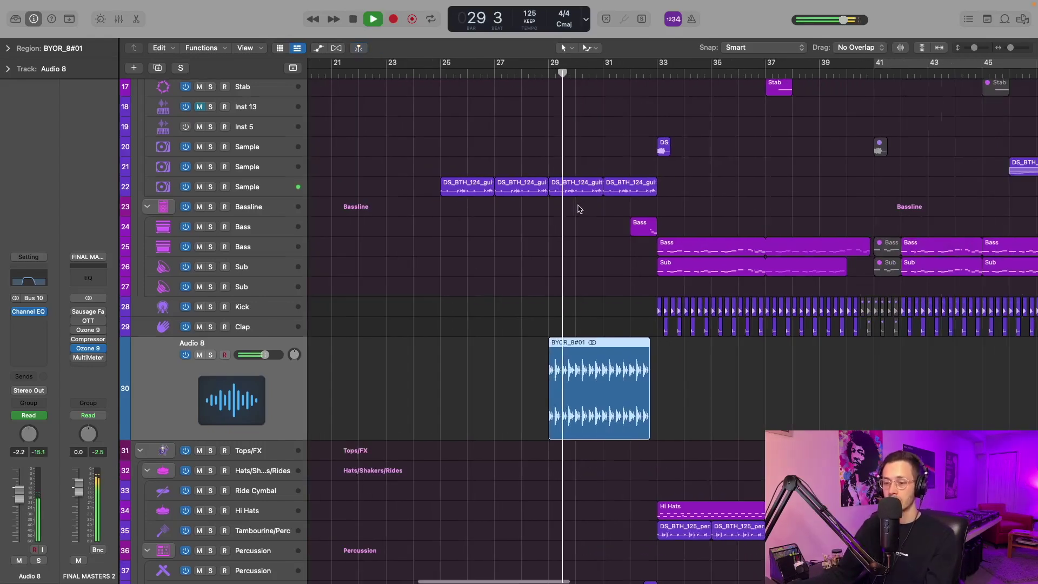
pyautogui.press('s')
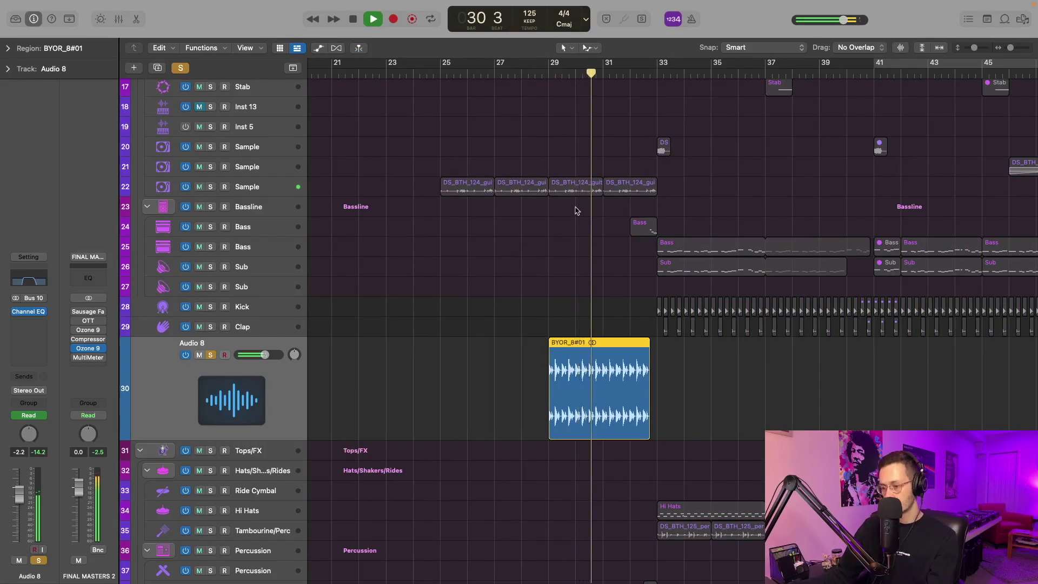
pyautogui.press('s')
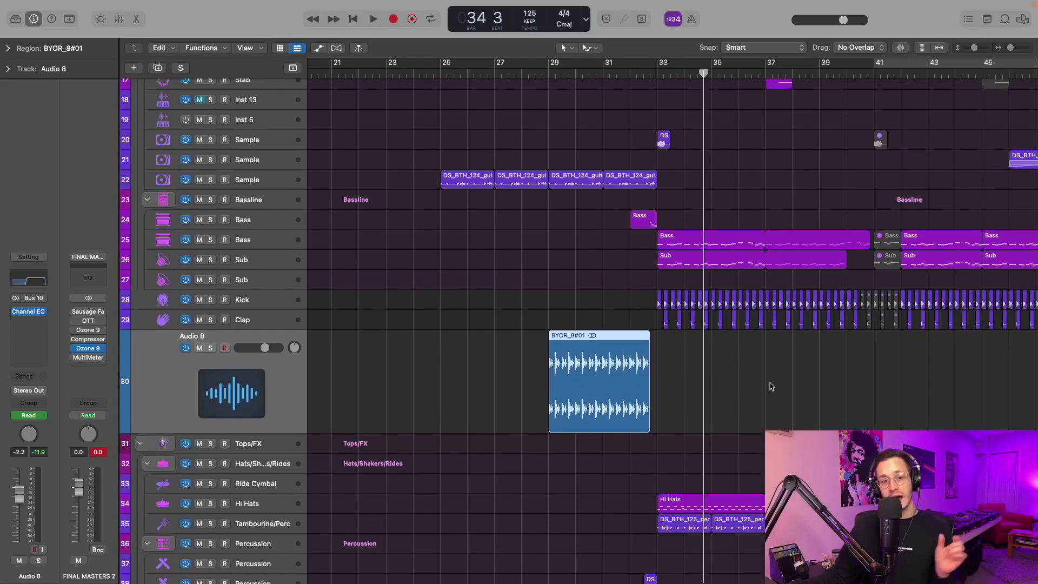
# Set the cycle range to bars 25–33 and open the four guitar loop regions on Sample track 22 in the audio editor
pyautogui.moveTo(447, 66); pyautogui.dragTo(657, 67)
pyautogui.click(259, 187)
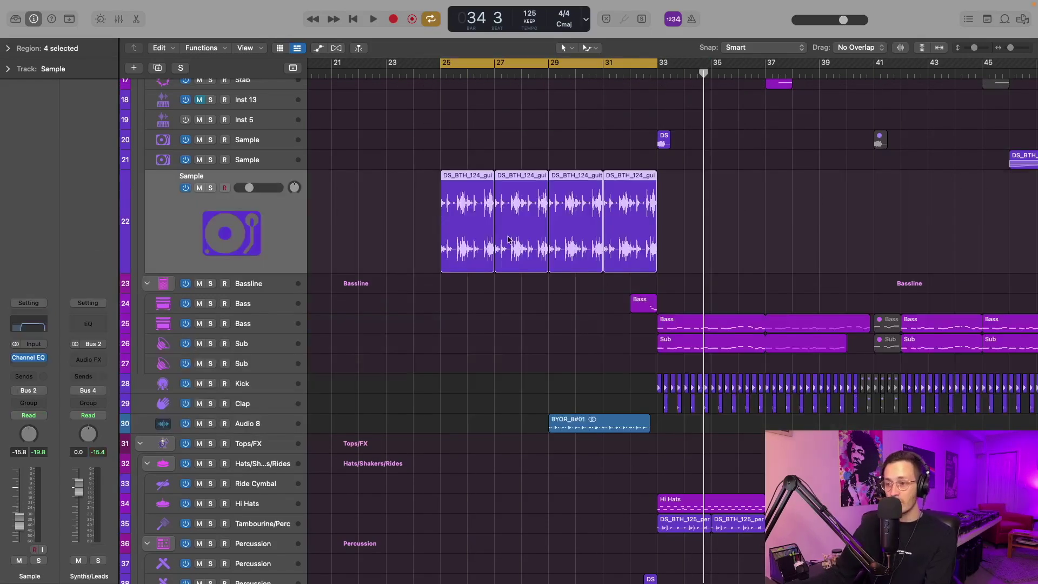
pyautogui.press('super+Right')
pyautogui.press('super+Right')
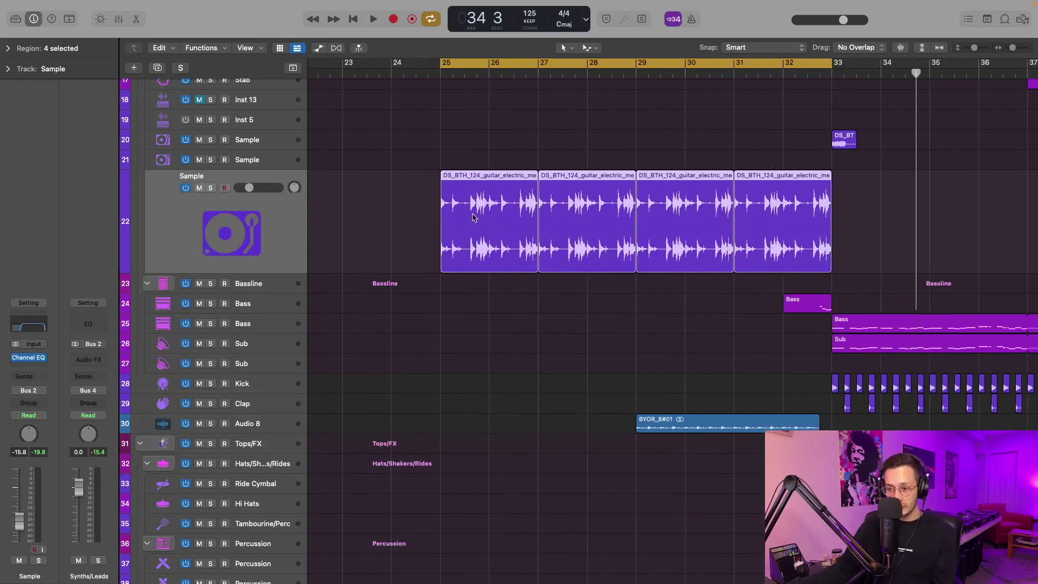
pyautogui.press('e')
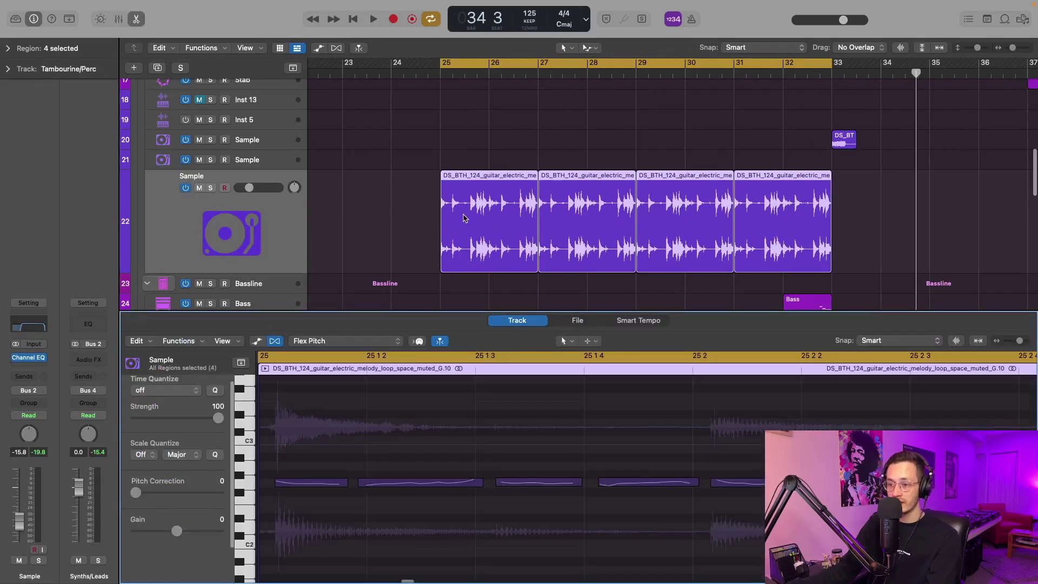
# Play the cycled guitar loops on Sample track 22 from bar 25 while examining their notes in the Flex Pitch editor
pyautogui.press('space')
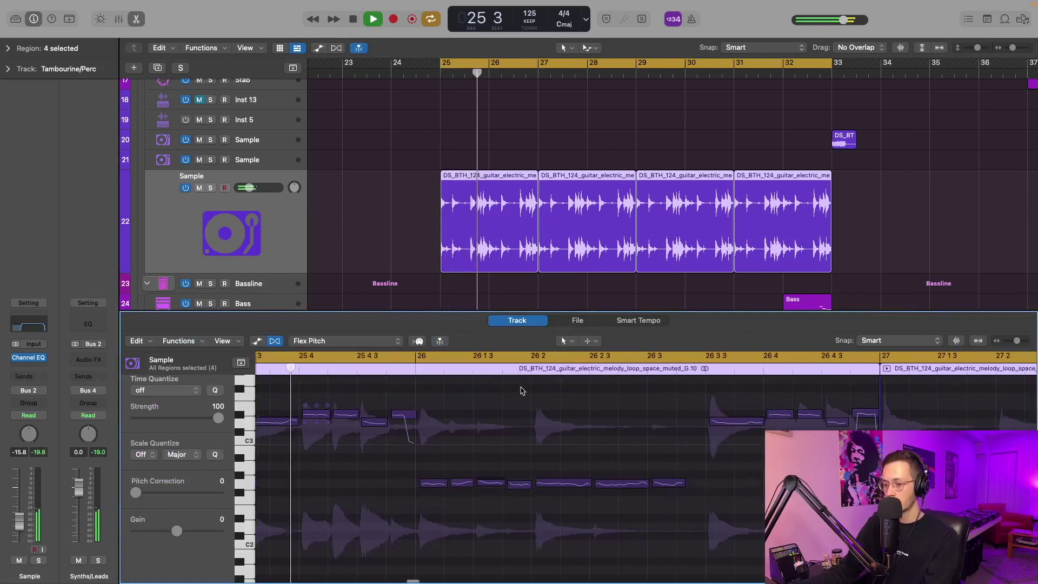
pyautogui.scroll(-5, 522, 391)
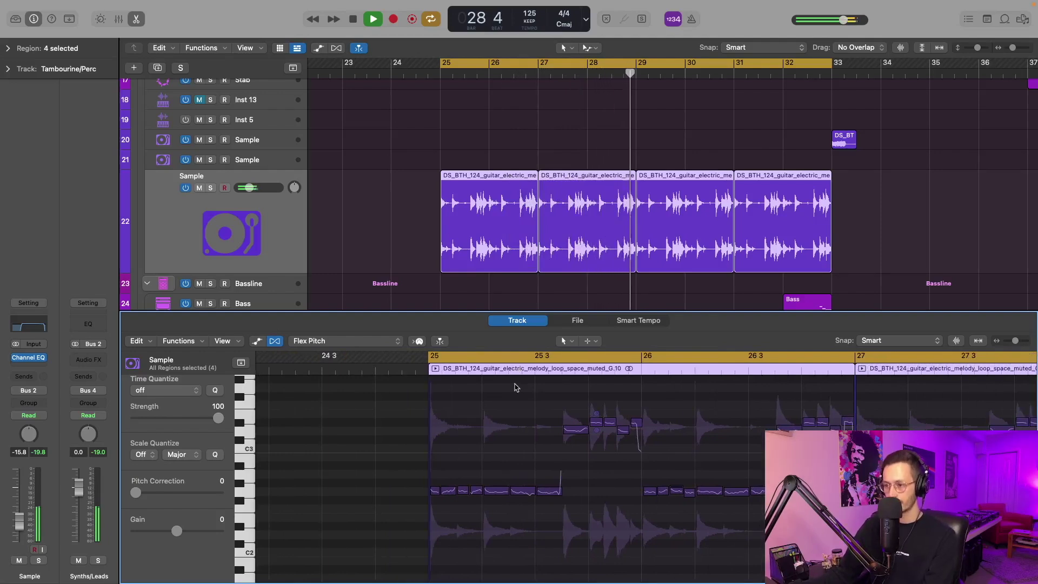
pyautogui.press('space')
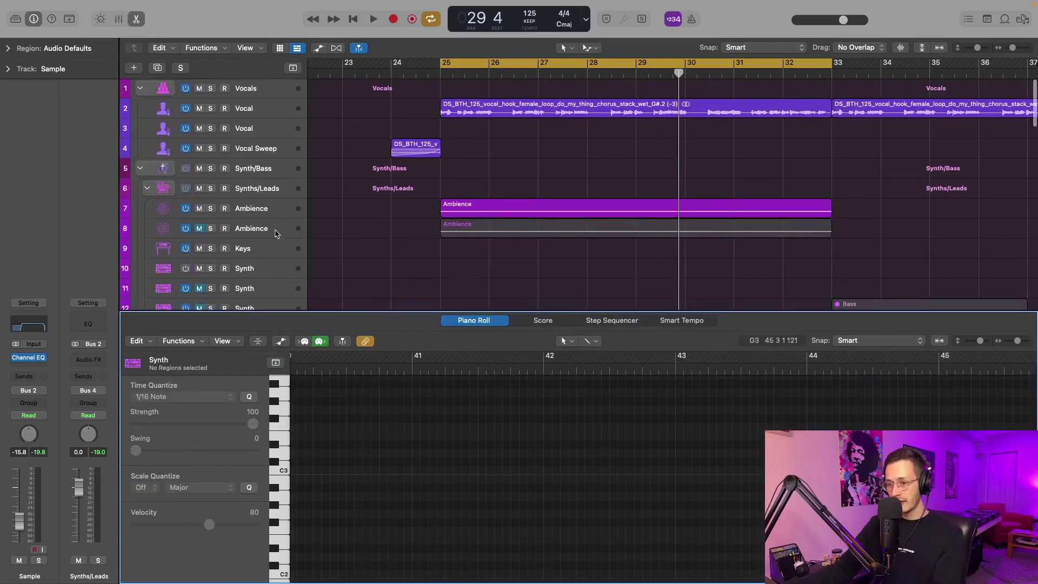
# Select Ambience track 7 and play its region in solo from bar 25
pyautogui.click(273, 212)
pyautogui.scroll(-2, 347, 295)
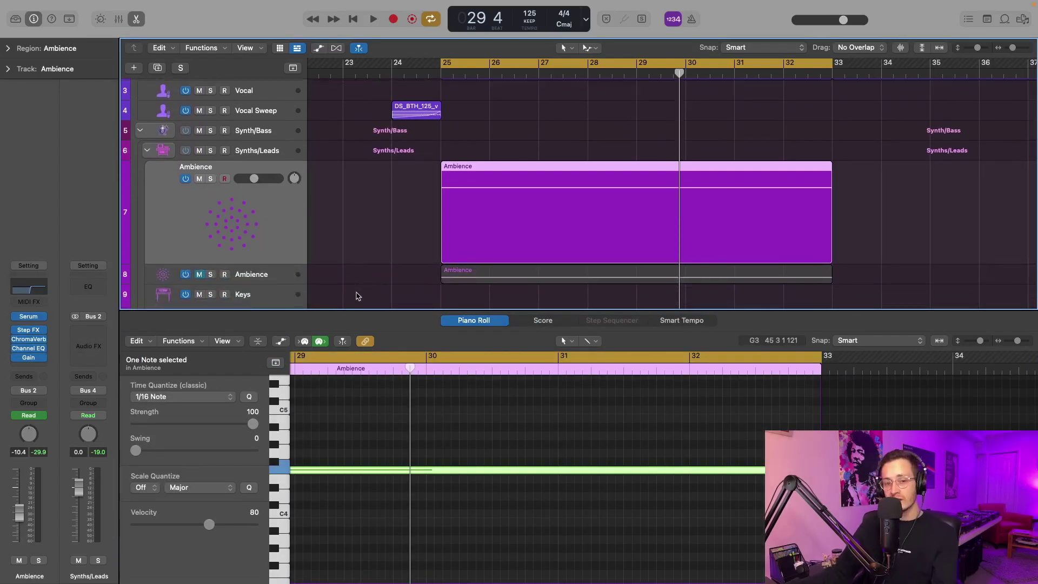
pyautogui.hscroll(-3, 358, 296)
pyautogui.scroll(-4, 357, 293)
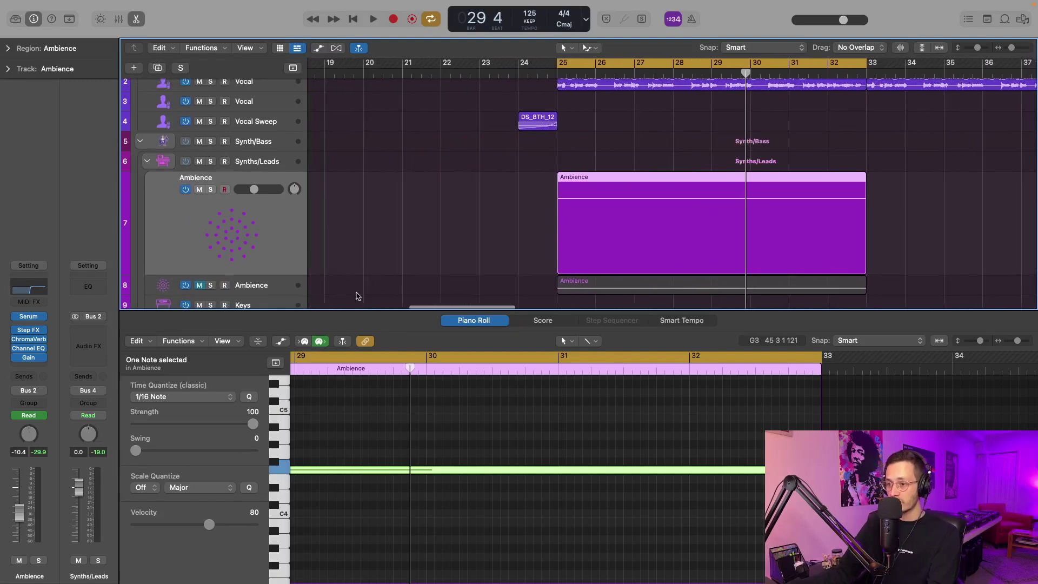
pyautogui.hscroll(5, 358, 294)
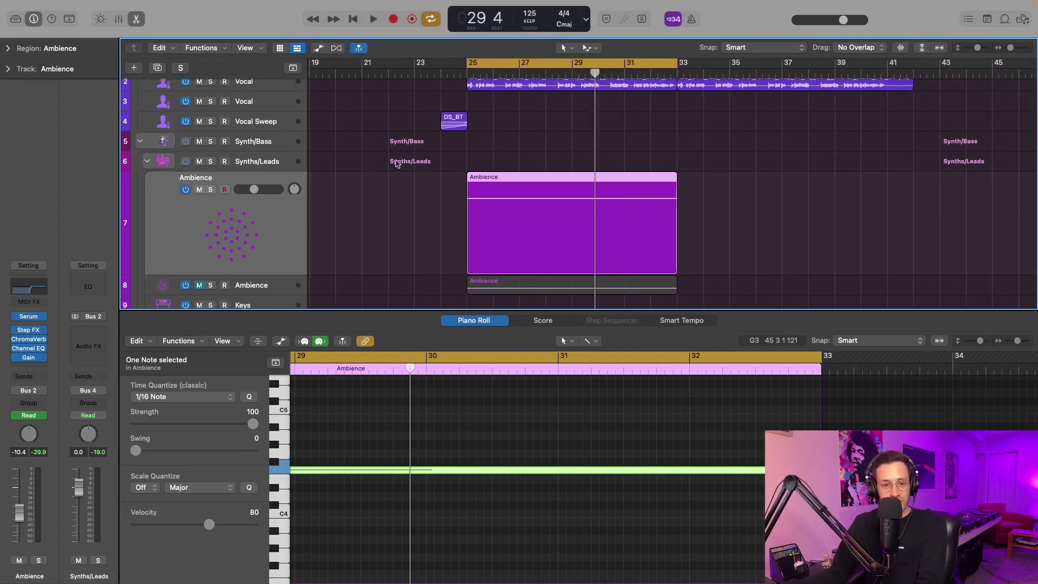
pyautogui.press('s')
pyautogui.press('space')
pyautogui.scroll(-3, 414, 162)
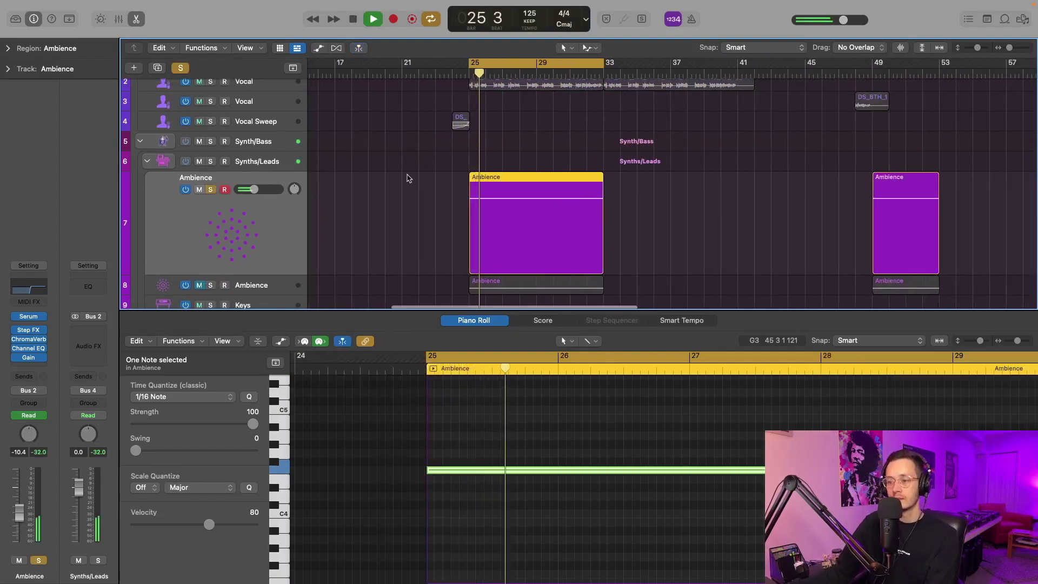
# Close the editor pane and look over the arrangement around the Ambience regions while the solo plays
pyautogui.press('e')
pyautogui.scroll(-2, 519, 223)
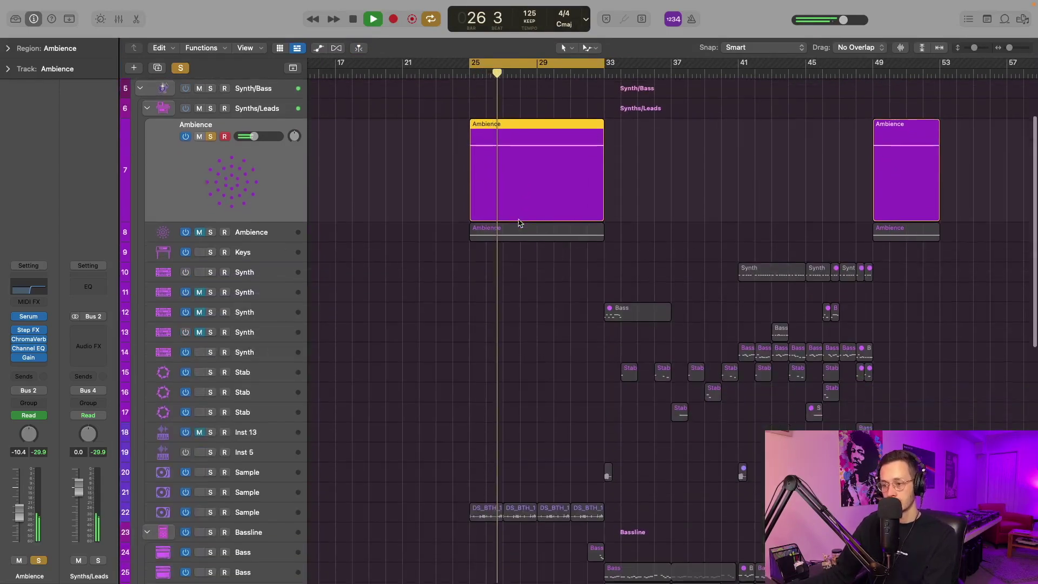
pyautogui.scroll(4, 519, 223)
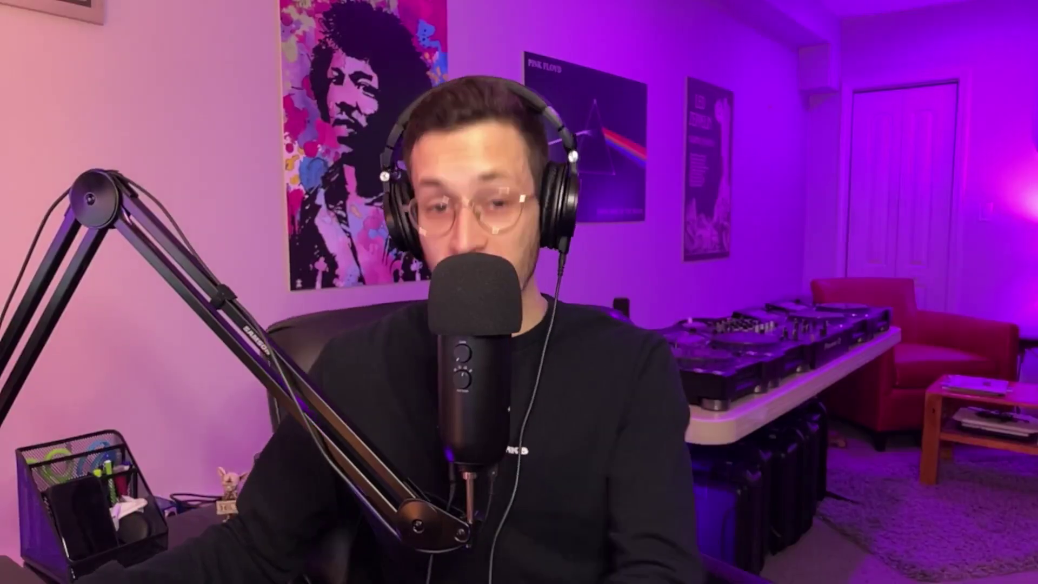